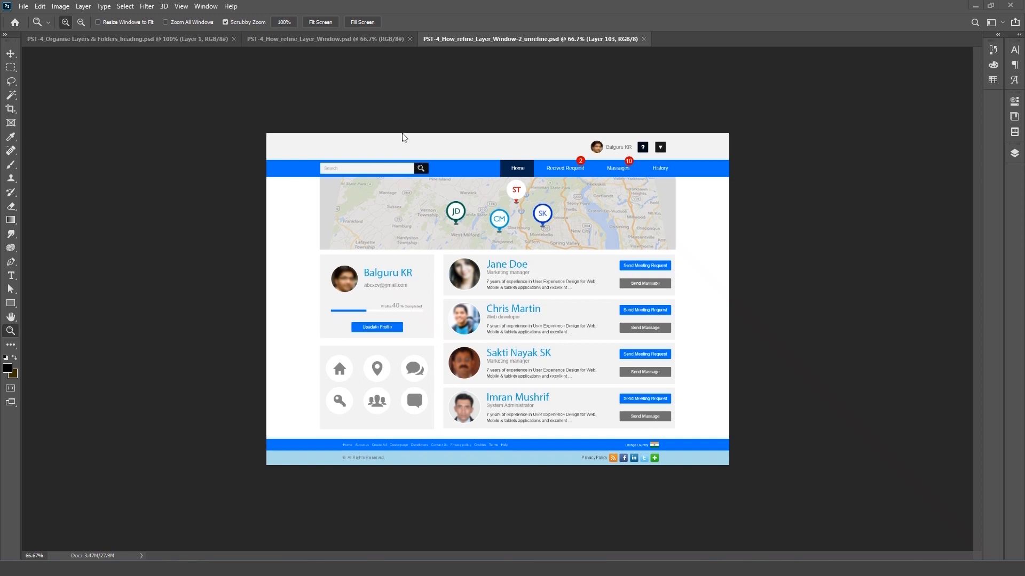
Display the document's layer list and look through the ungrouped layers from the top down to the BG layer
left_click(1014, 153)
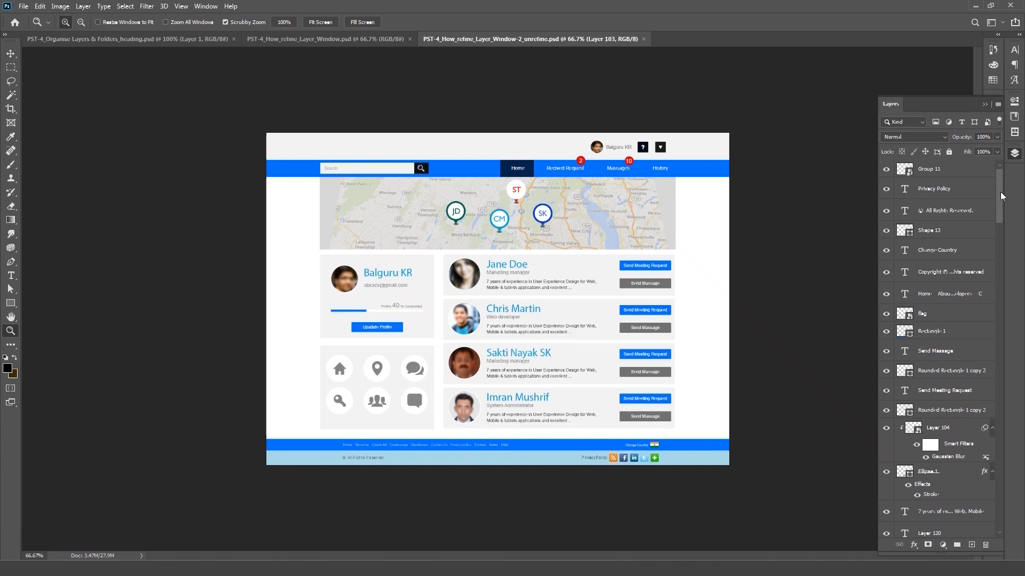
mouse_move(998, 187)
left_mouse_down()
mouse_move(992, 408)
mouse_move(1007, 444)
mouse_move(1005, 473)
mouse_move(1006, 181)
left_mouse_up()
mouse_move(999, 207)
left_mouse_down()
mouse_move(999, 265)
mouse_move(999, 205)
left_mouse_up()
scroll(956, 278, "down", 5)
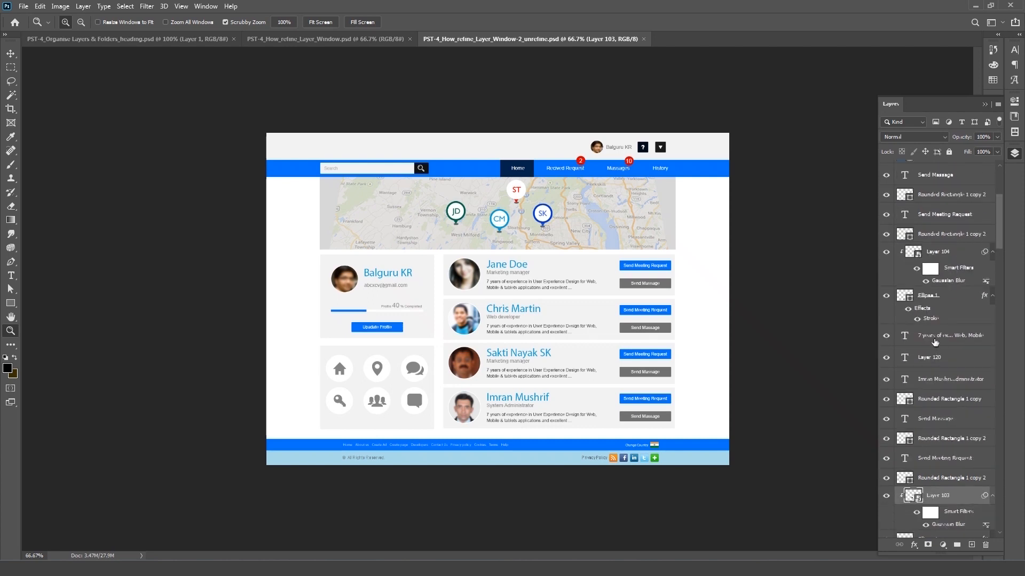
left_click_drag(1000, 209, 1002, 173)
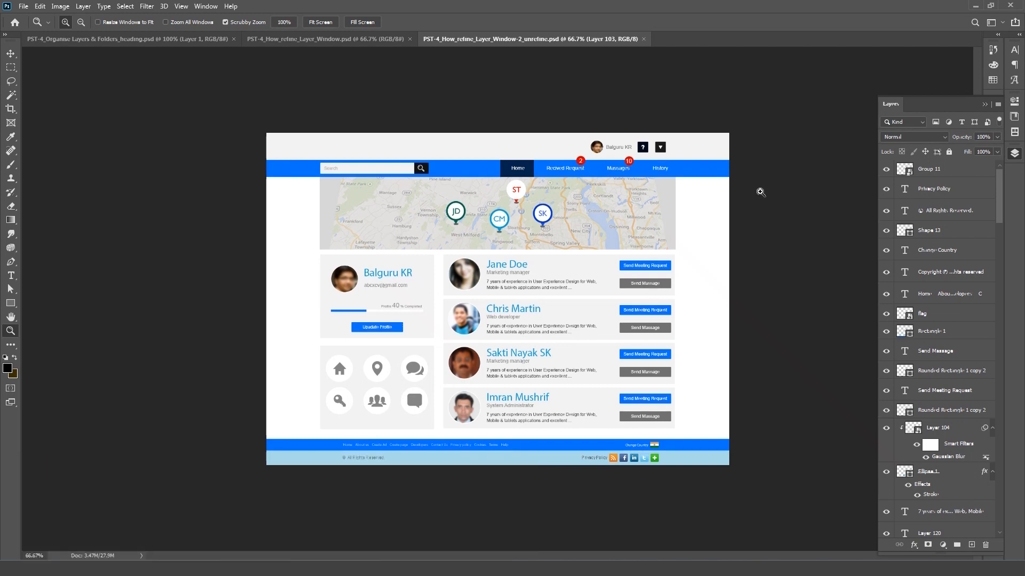
left_click_drag(997, 193, 999, 507)
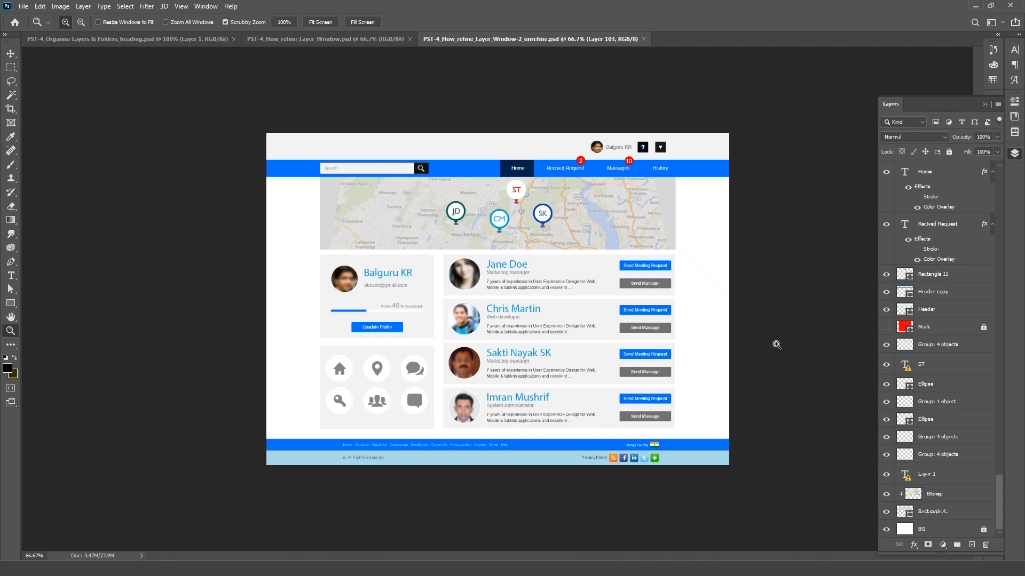
Switch to the Move tool, unlock the BG layer and try area-selecting from outside the page
left_click(11, 55)
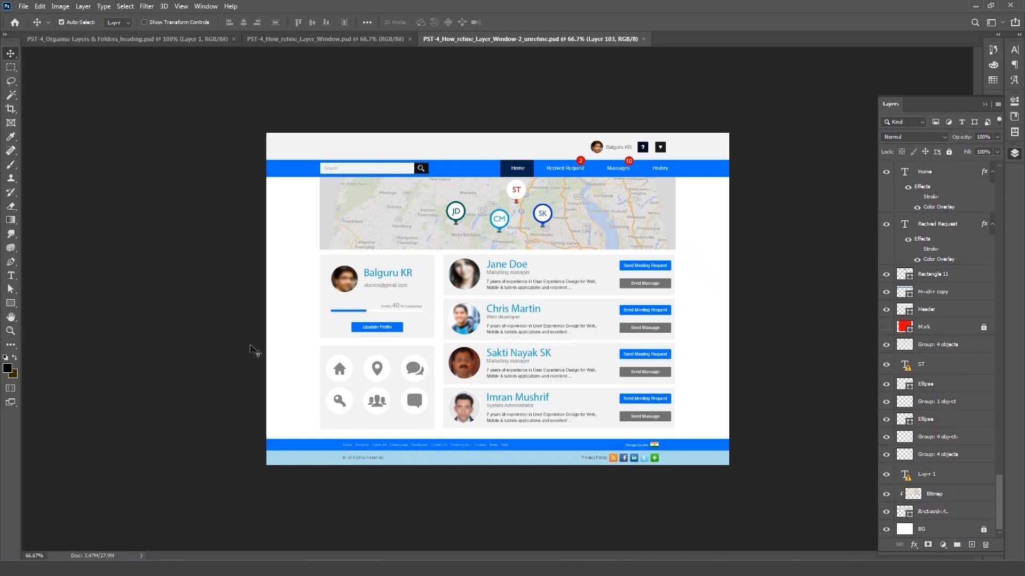
left_click_drag(202, 339, 207, 339)
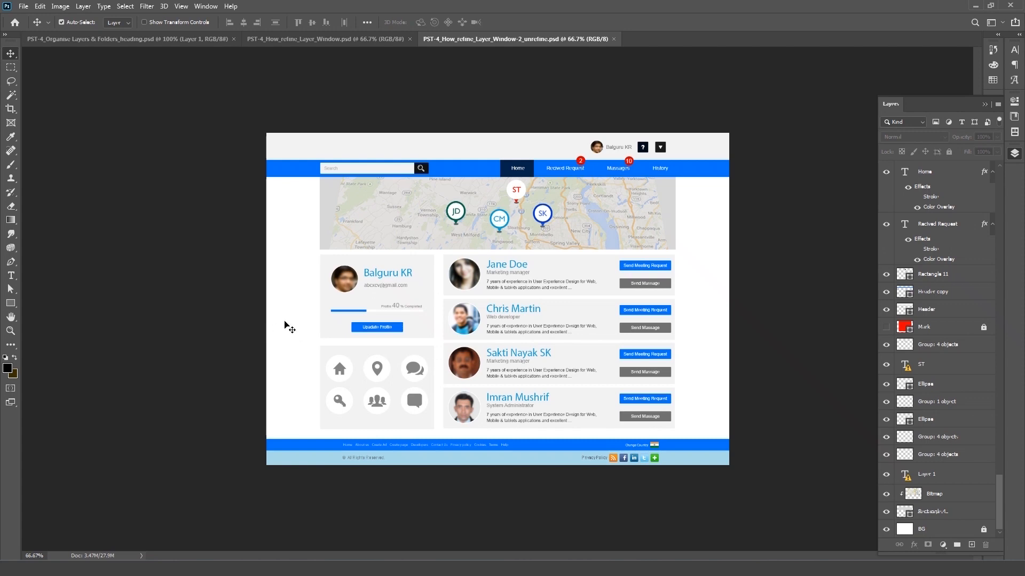
left_click(956, 534)
left_click(948, 152)
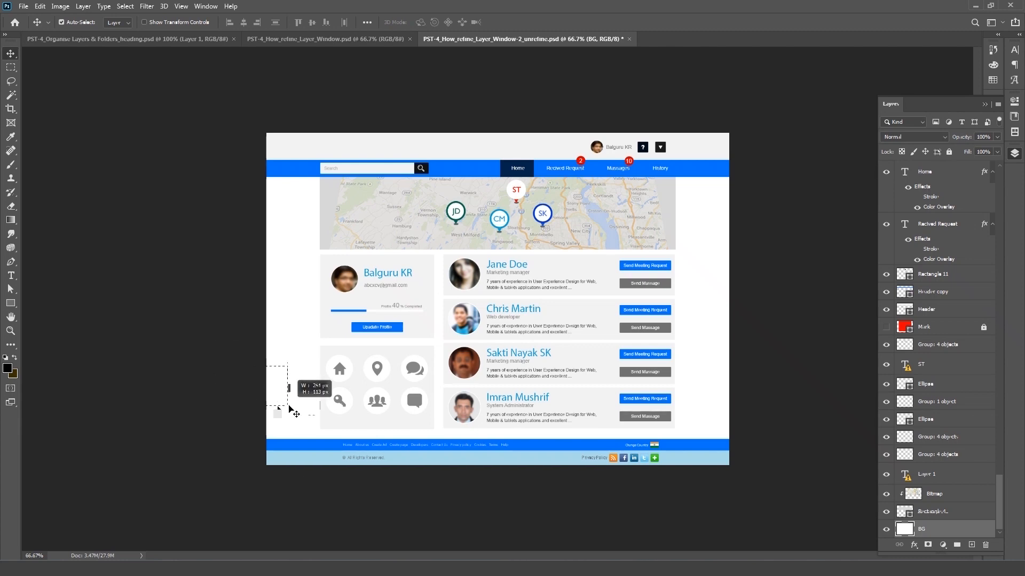
left_click(480, 511)
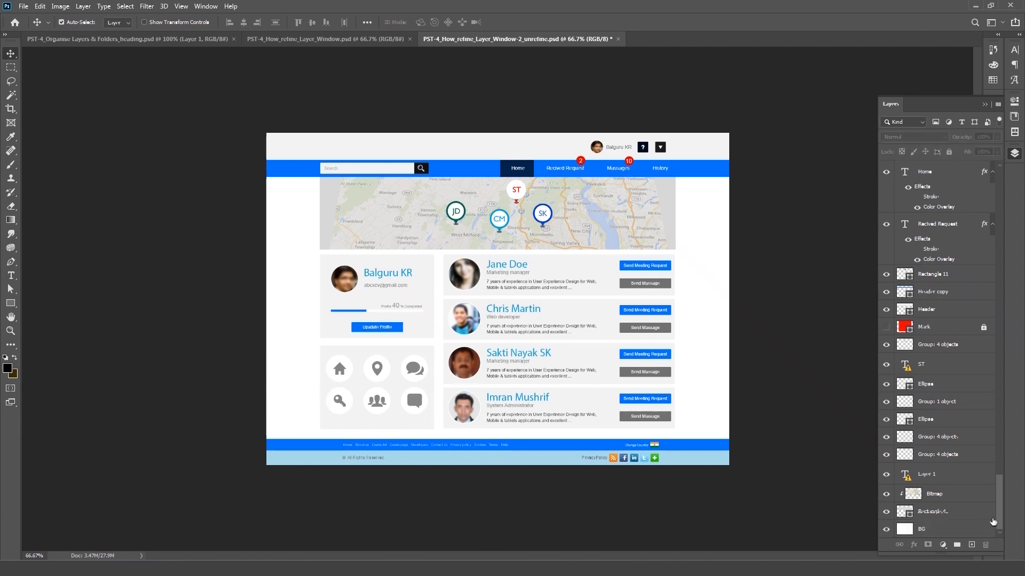
mouse_move(999, 504)
left_mouse_down()
mouse_move(999, 475)
mouse_move(997, 514)
left_mouse_up()
left_click_drag(247, 275, 300, 325)
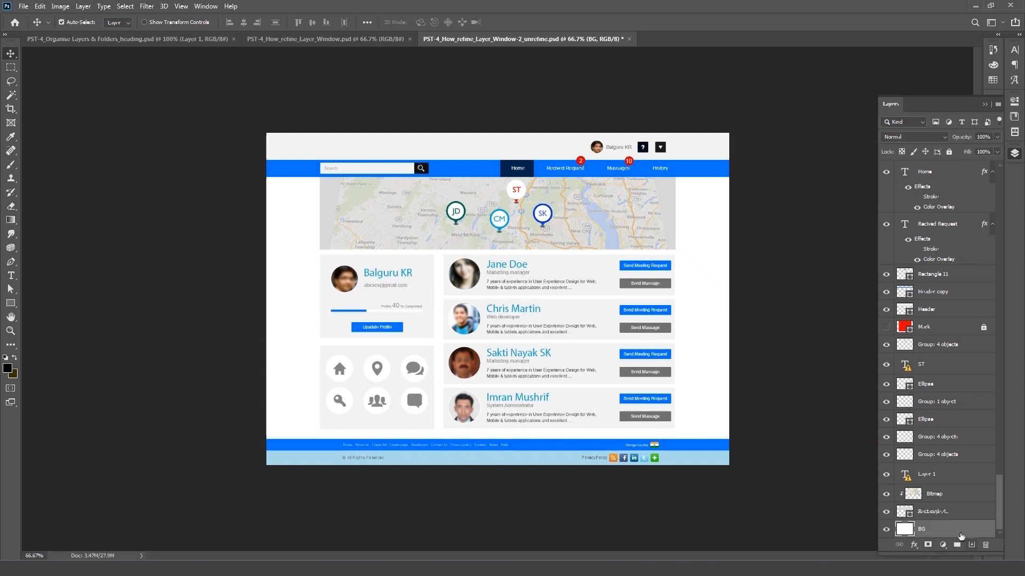
Keep the Move tool's auto-select on Layer and lock the BG layer, checking its content by toggling its visibility
left_click(886, 530)
left_click(886, 530)
left_click(118, 40)
left_click_drag(220, 263, 297, 335)
left_click(949, 151)
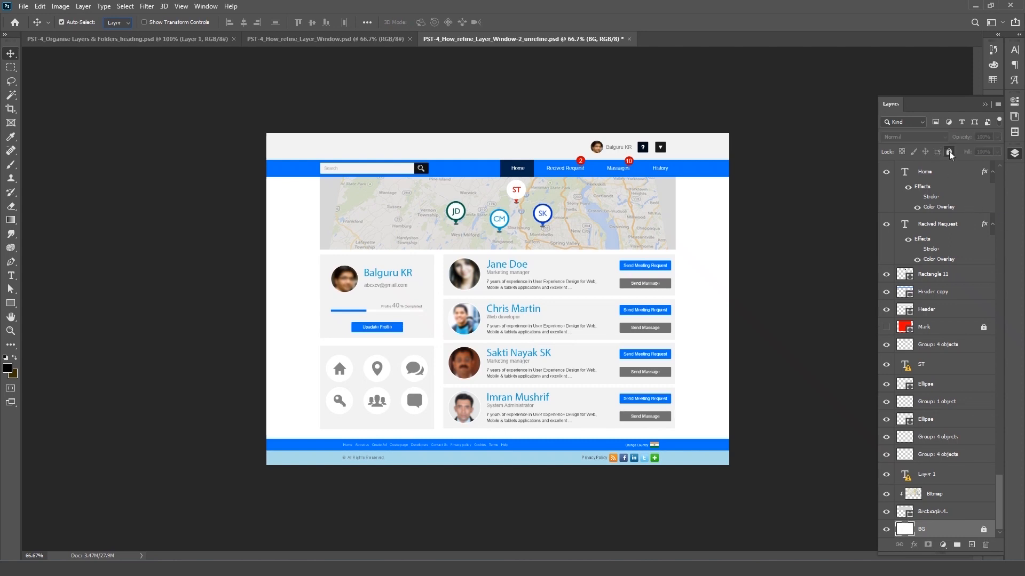
left_click(887, 530)
left_click(886, 530)
Select the map image, its base rectangle and the pin markers together, group them, and check the group's content
left_click(372, 225)
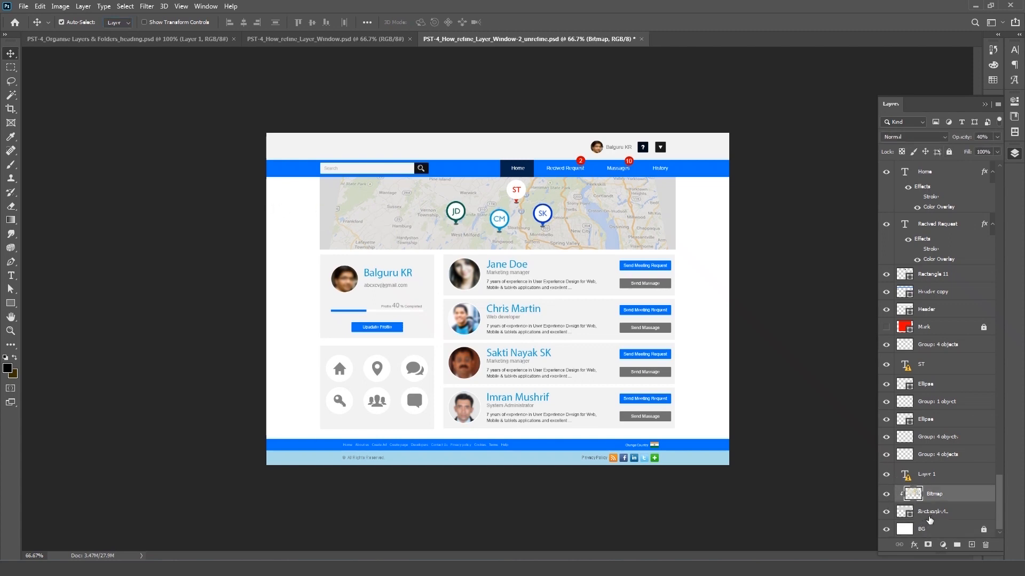
left_click(929, 517)
left_click(886, 512)
left_click(886, 512)
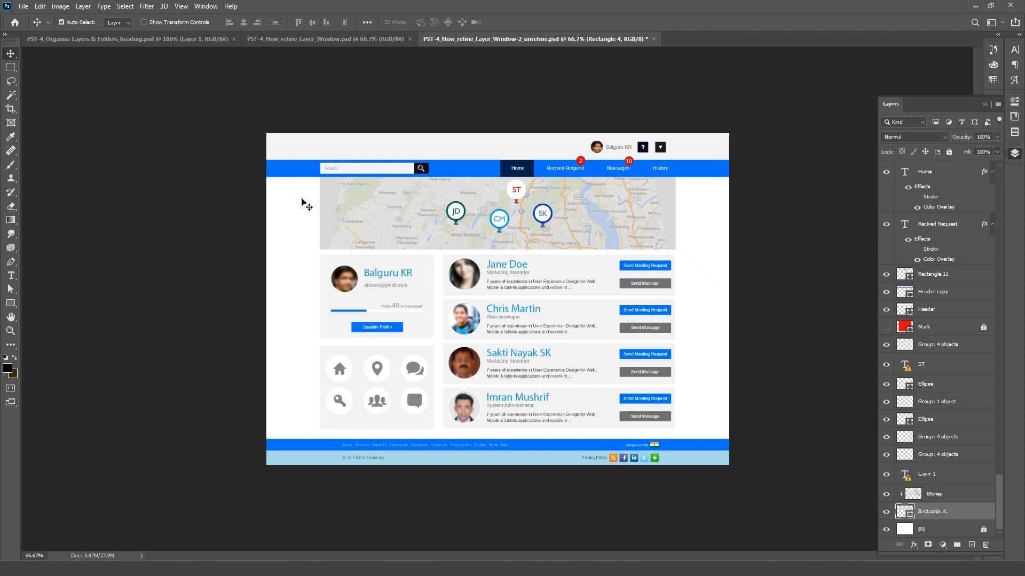
left_click_drag(303, 187, 689, 240)
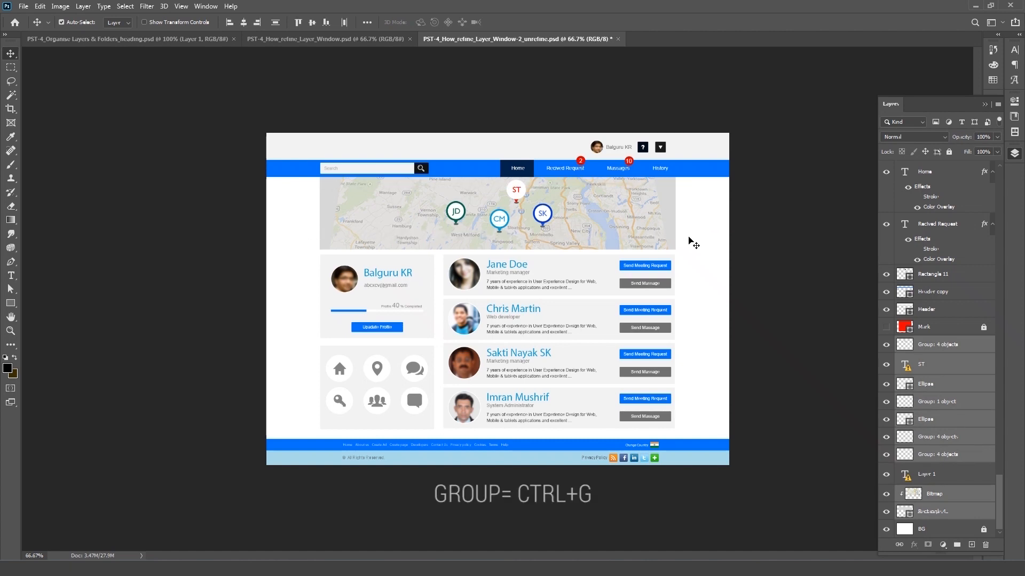
key("ctrl")
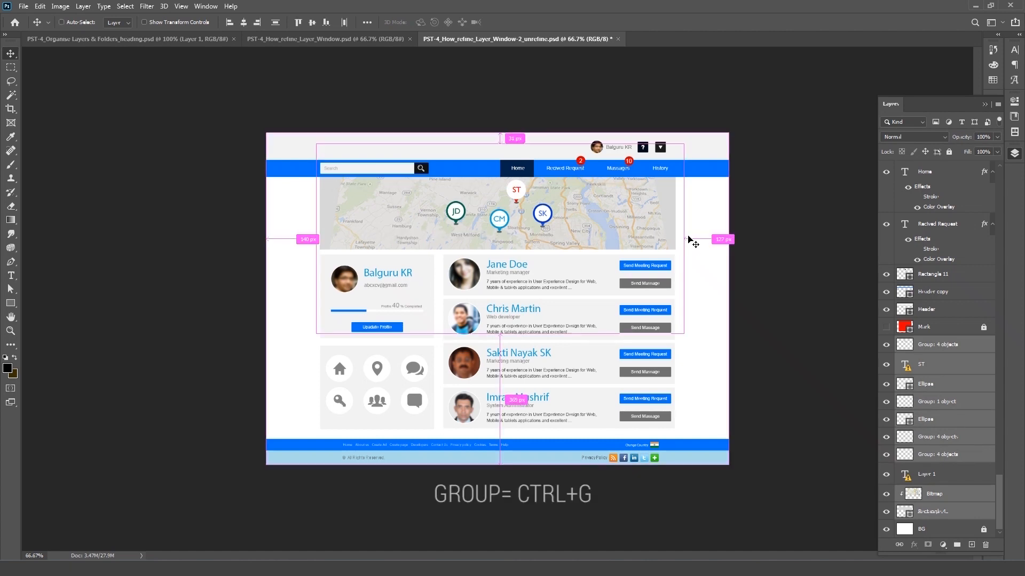
key("ctrl+g")
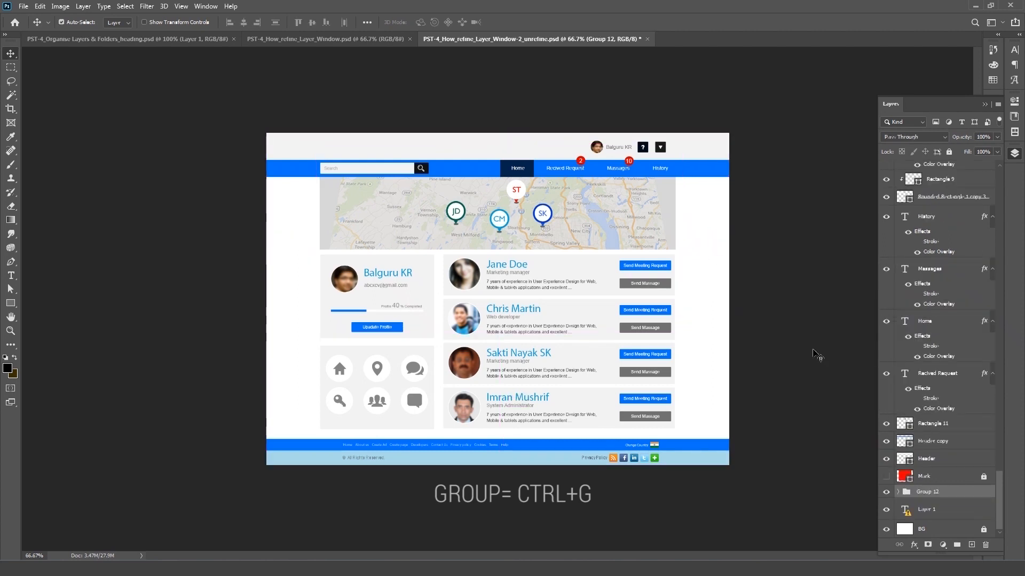
left_click(884, 492)
left_click(884, 492)
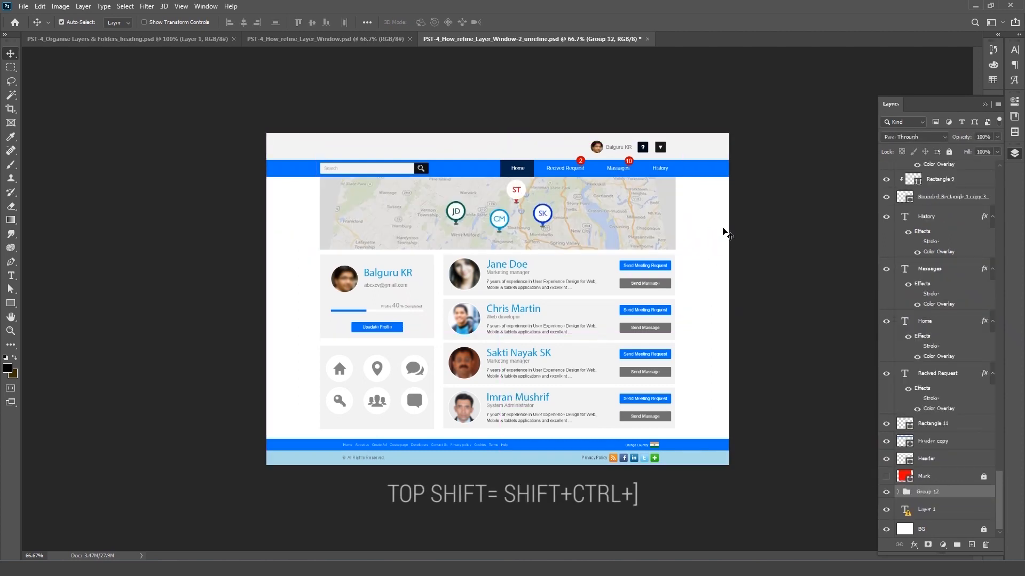
Bring the new map group to the top of the layer stack and rename it "Map"
key("ctrl+shift+bracketright")
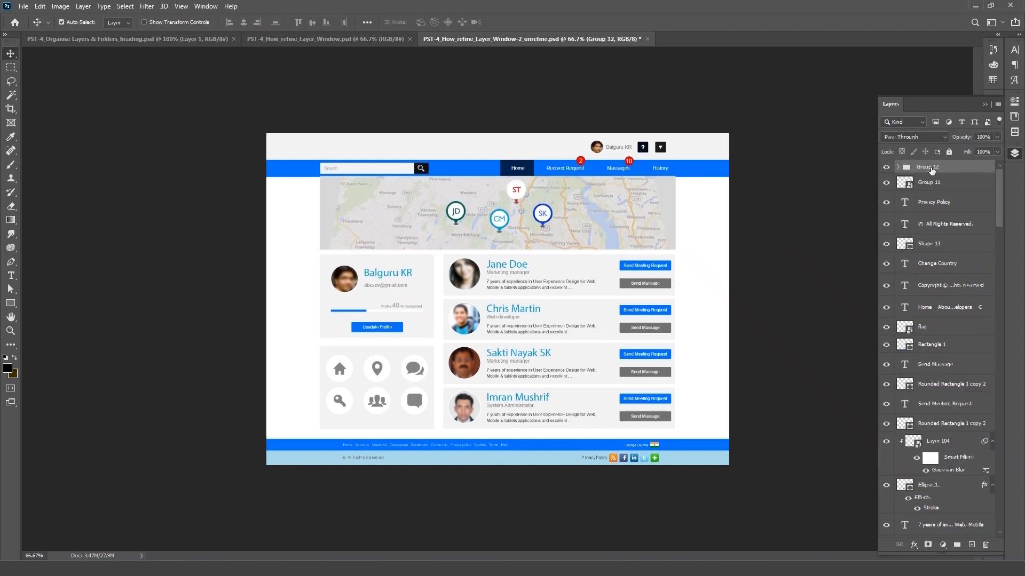
double_click(932, 168)
type("Map")
key("Return")
Check the Map group's content, lock the group and hide it
left_click(887, 167)
left_click(887, 168)
left_click(951, 152)
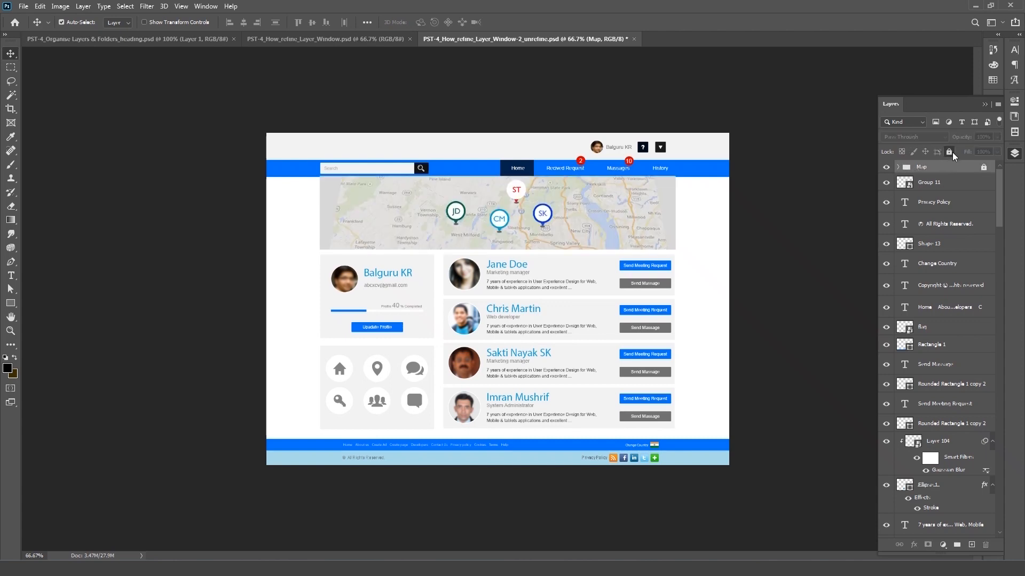
left_click(887, 167)
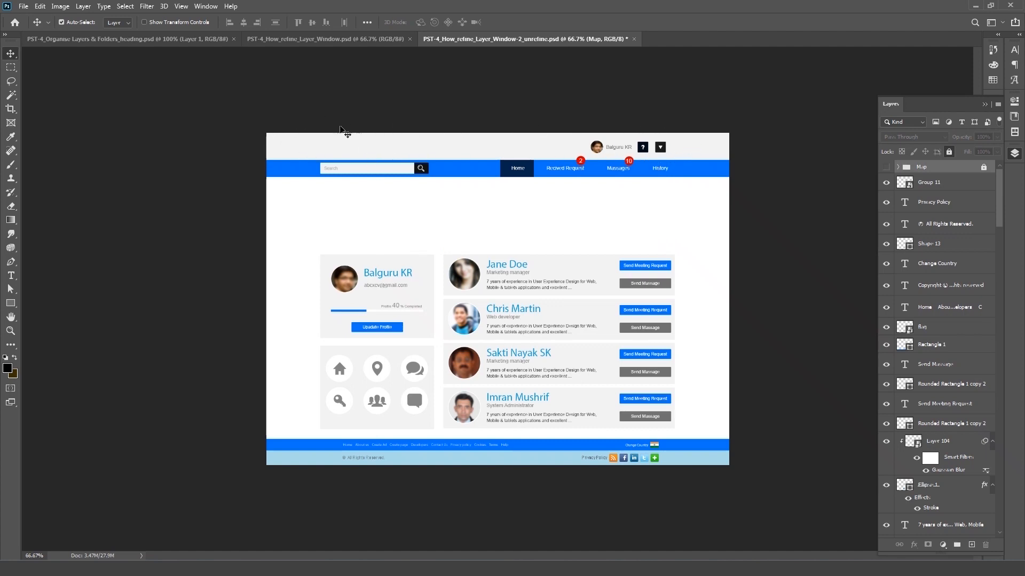
Select all layers of the grey header strip, bring them to the top of the stack and group them
left_click_drag(238, 110, 750, 154)
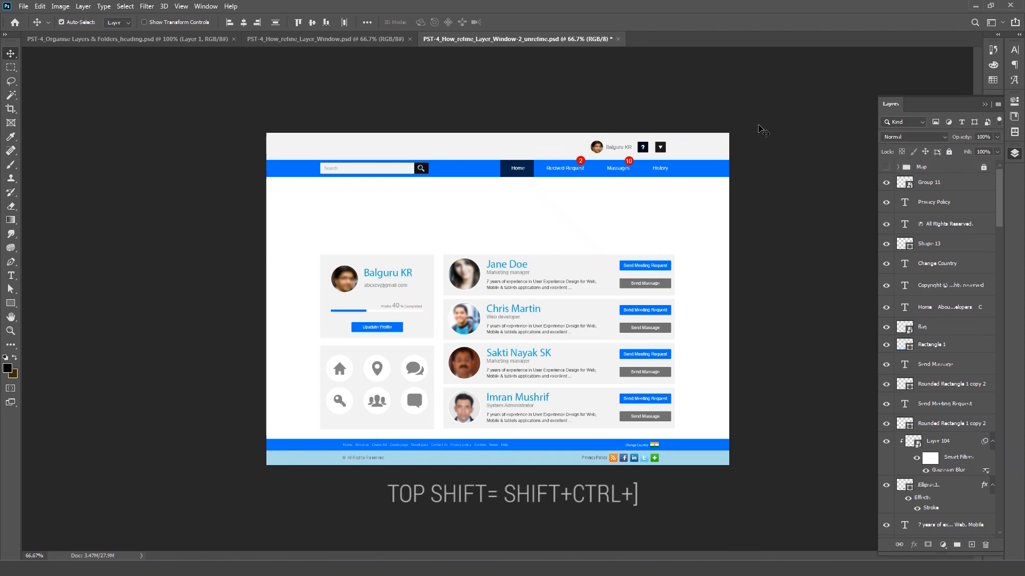
key("ctrl+shift+bracketright")
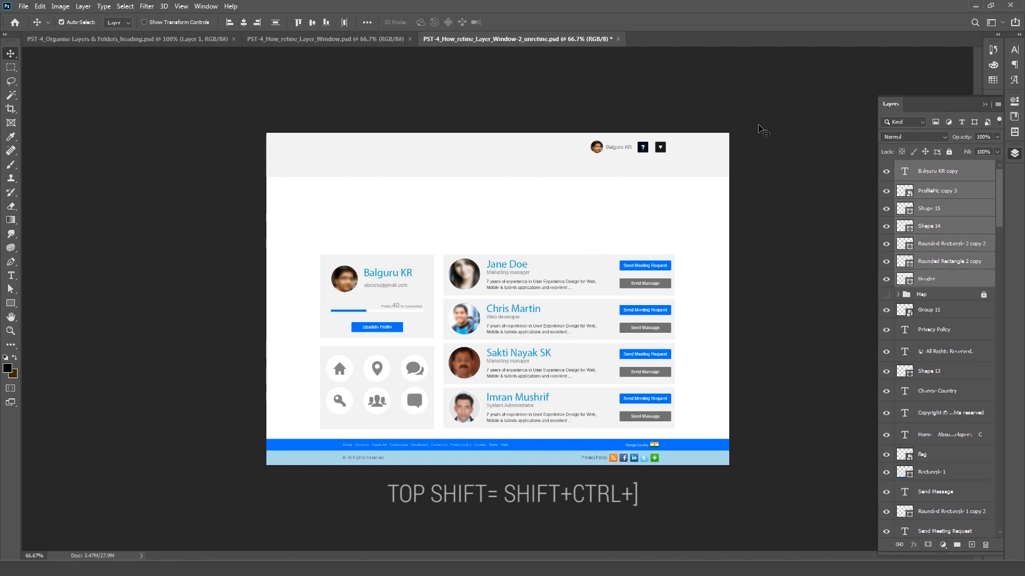
key("ctrl+g")
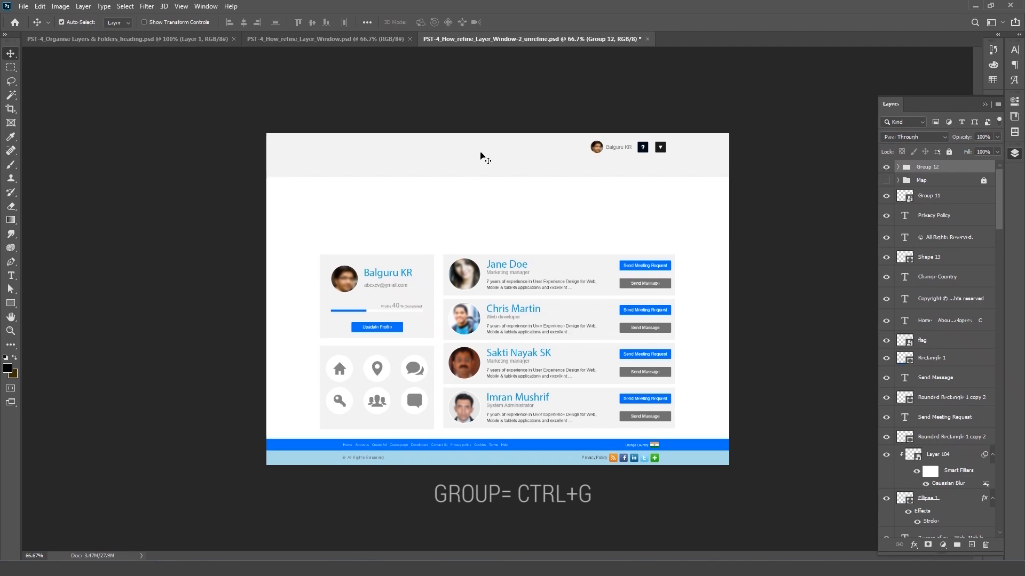
left_click(886, 167)
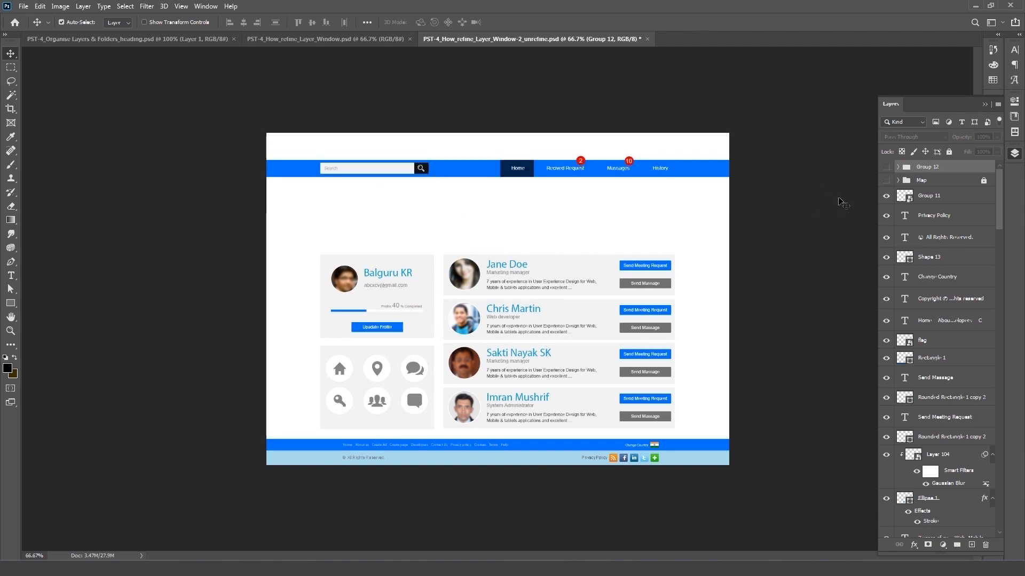
left_click(886, 168)
left_click(887, 168)
left_click(887, 169)
left_click(887, 168)
Rename the group of header strip layers as "Header"
double_click(926, 167)
key("Return")
double_click(927, 167)
type("Header")
key("Return")
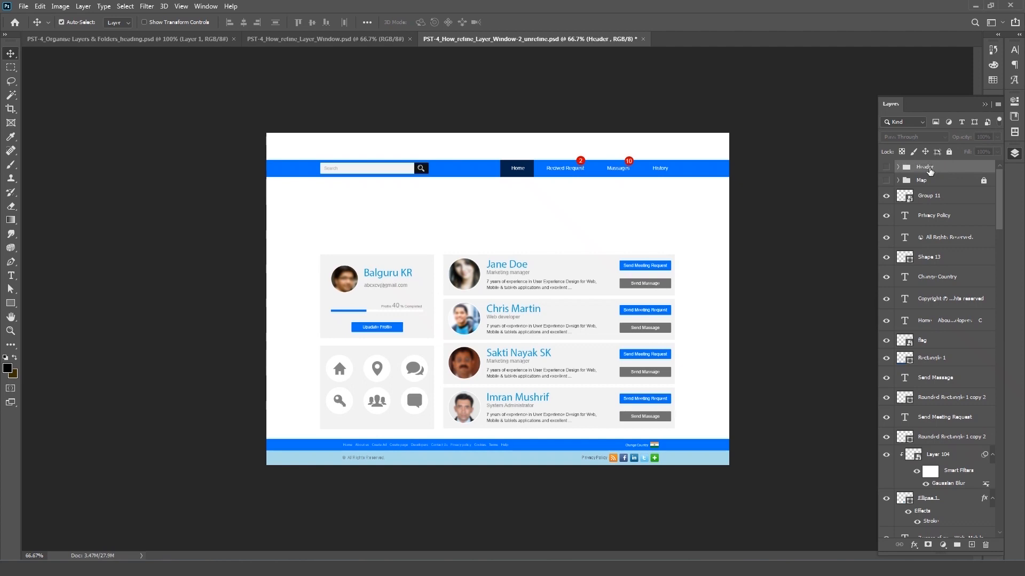
Check the Header group's content, lock the group and hide it
left_click(887, 168)
left_click(886, 168)
left_click(887, 168)
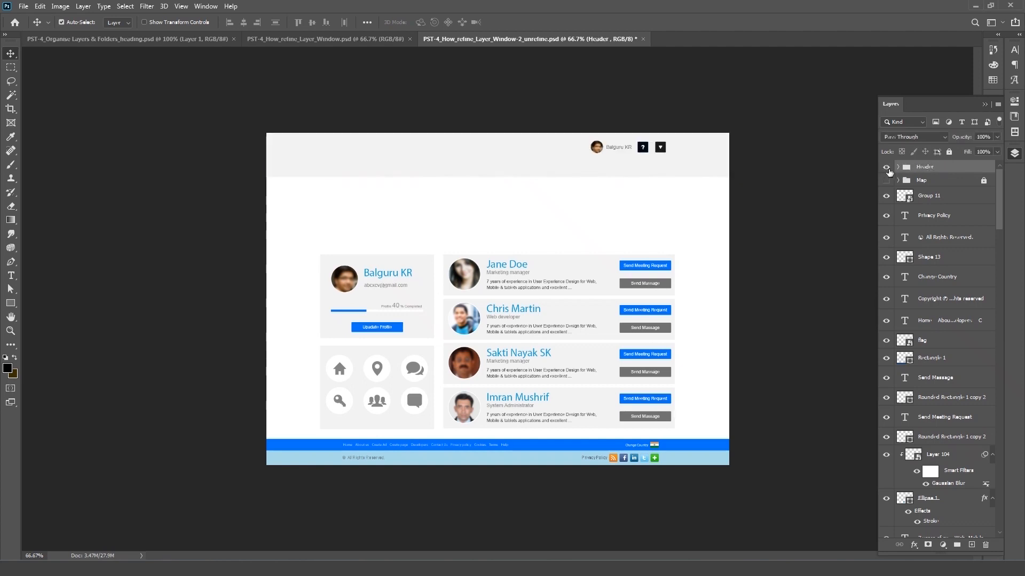
left_click(949, 153)
left_click(886, 168)
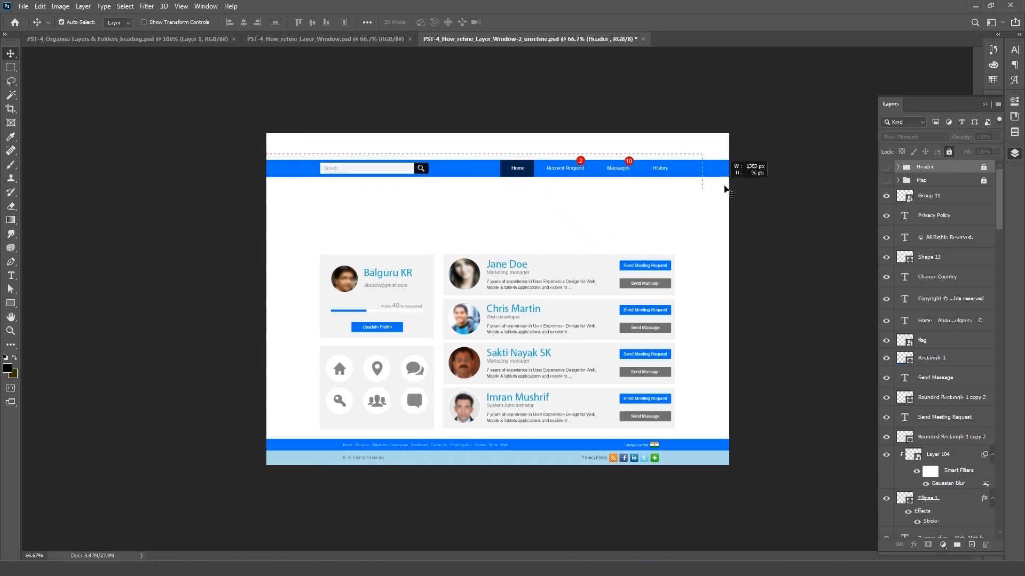
Select all layers of the blue navigation bar, bring them to the top of the stack and group them
left_click(758, 170)
key("ctrl+shift+bracketright")
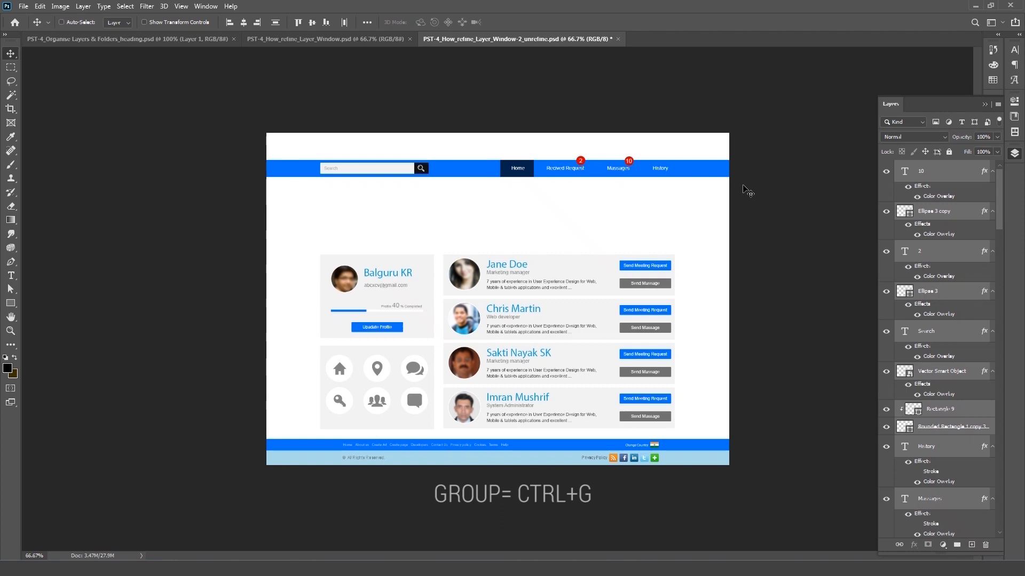
key("ctrl+g")
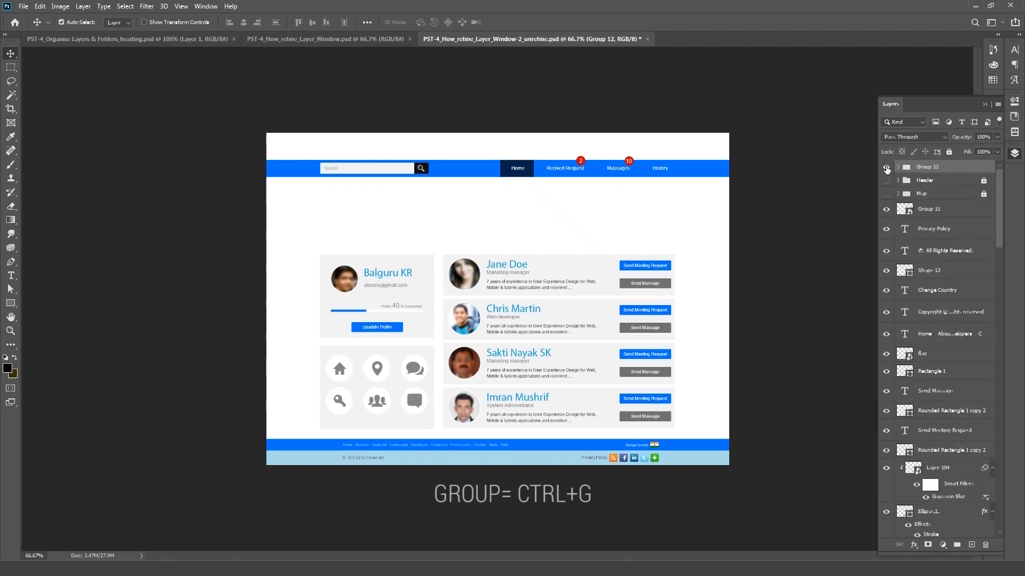
left_click(886, 168)
left_click(886, 167)
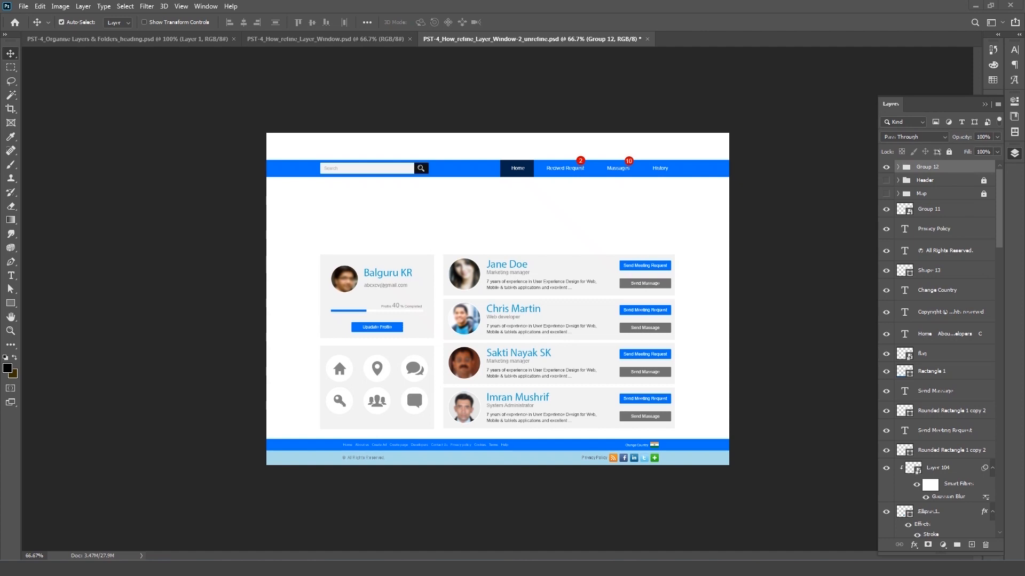
Rename the navigation bar group as "Top Navigation" and hide it
double_click(928, 167)
type("Top Navigation")
key("Return")
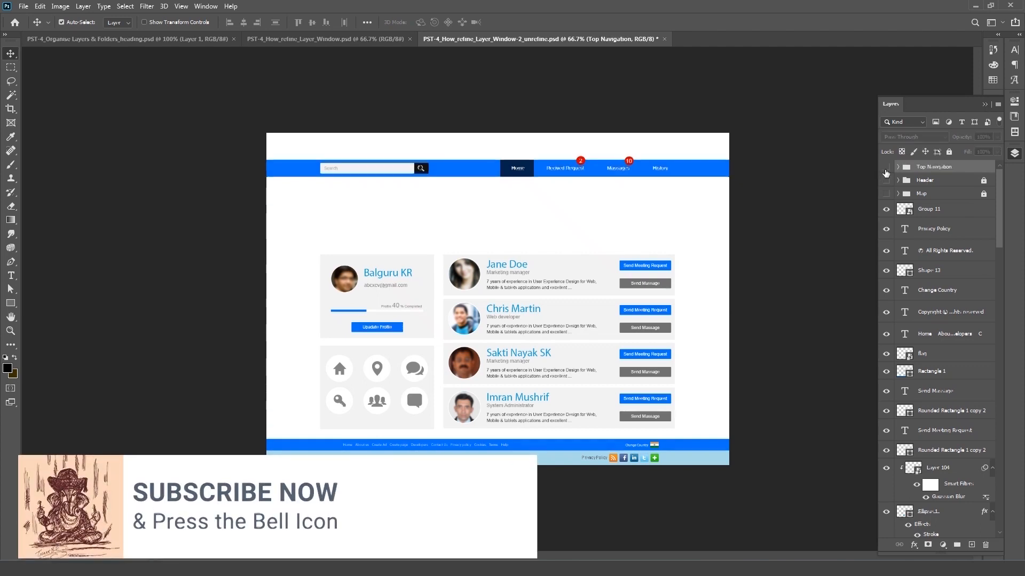
left_click(886, 170)
left_click(886, 169)
left_click(885, 170)
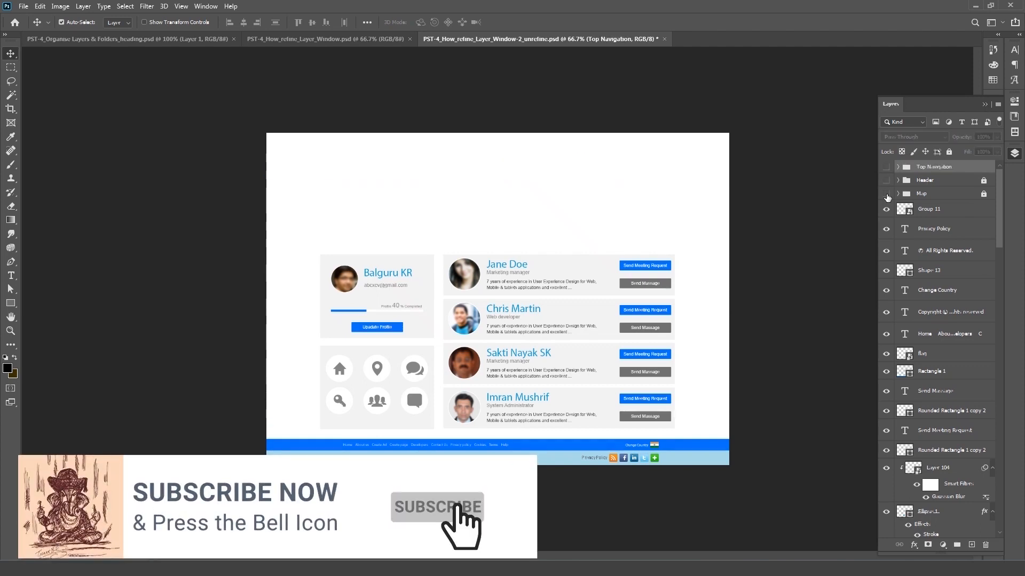
Show the Map, Header and Top Navigation groups to check the layout, and hide all three again
left_click(886, 194)
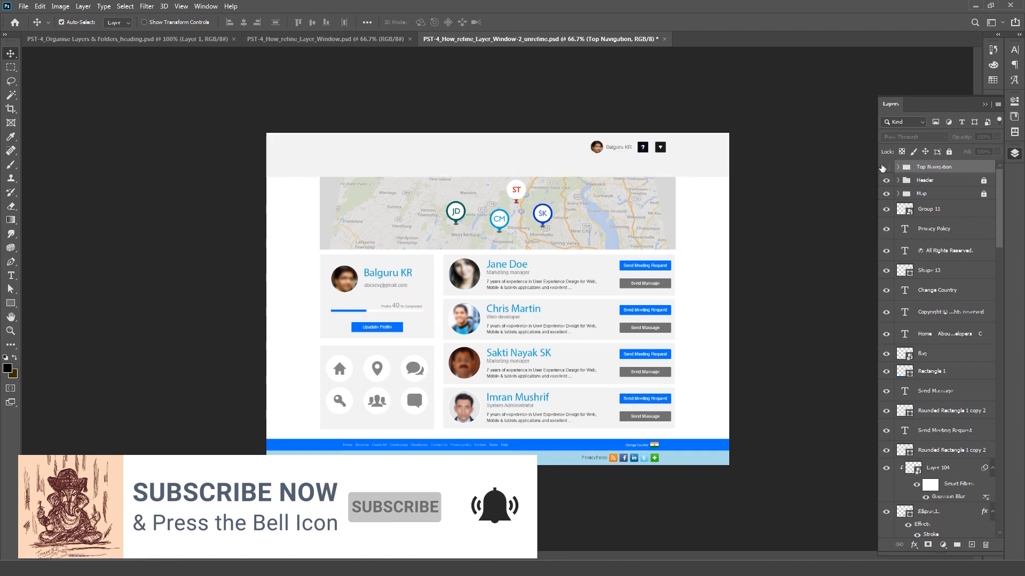
left_click(885, 167)
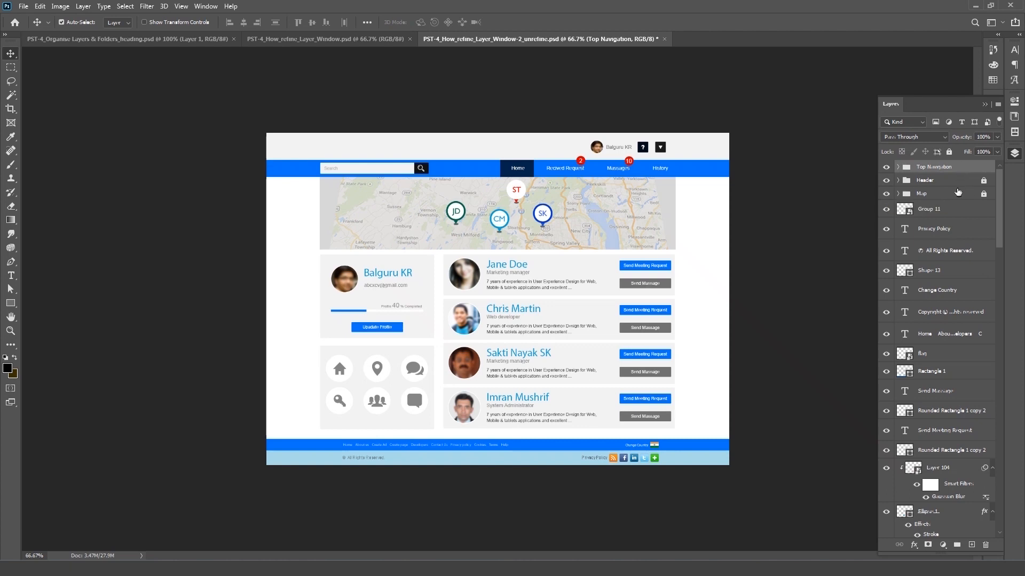
left_click_drag(887, 194, 887, 167)
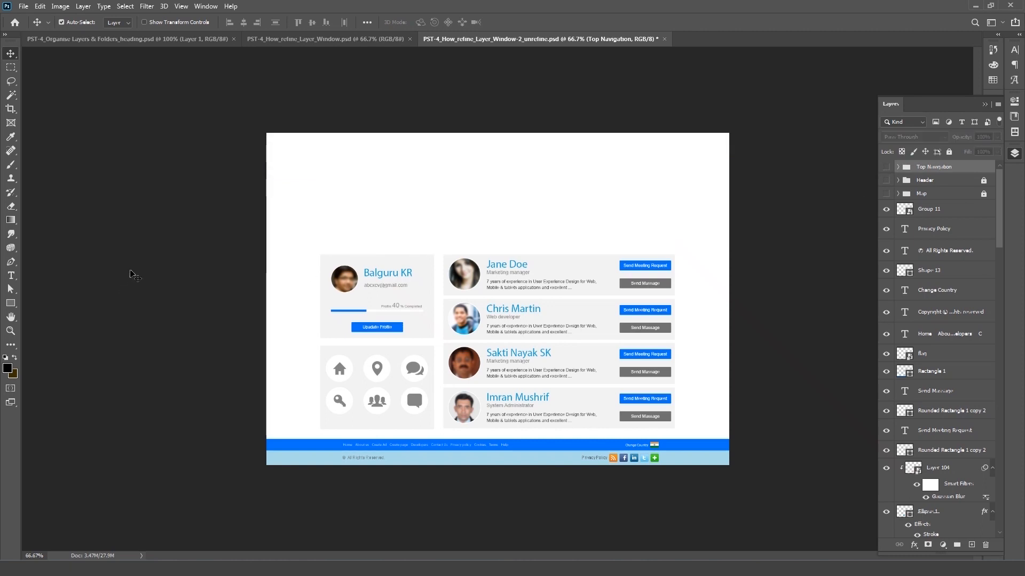
Select all layers of the profile card beneath the map area, bring them to the top of the stack and group them
left_click_drag(287, 236, 415, 337)
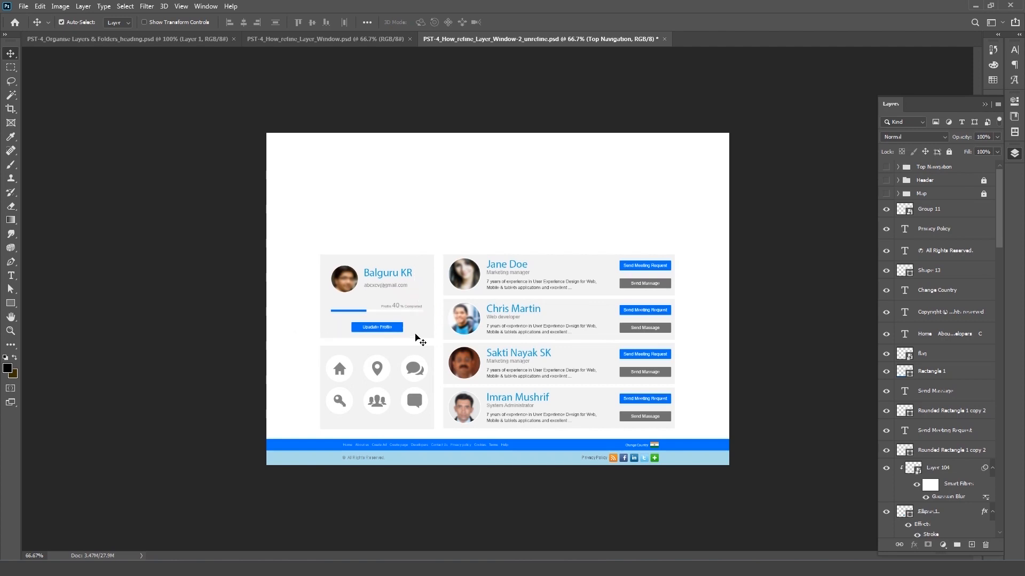
key("ctrl+shift+bracketright")
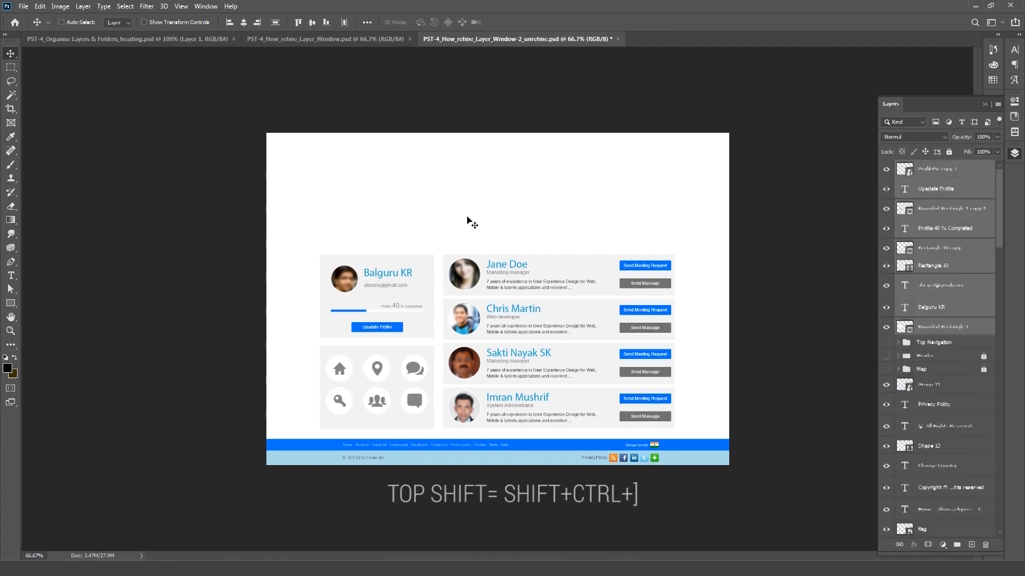
key("ctrl+g")
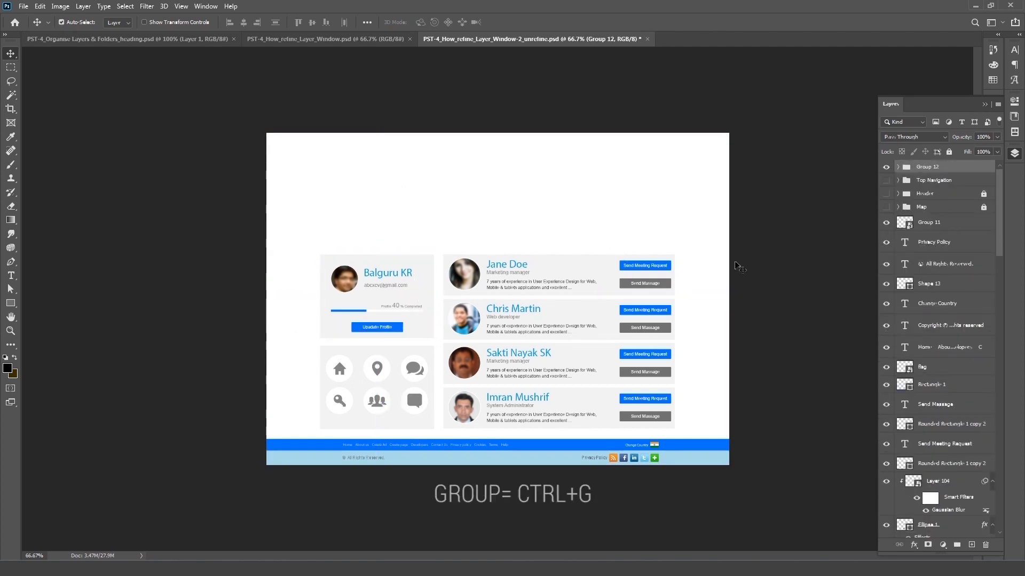
Check the profile card group's content, rename the group as "Left Profile" and hide it
left_click(887, 169)
left_click(886, 169)
double_click(931, 167)
type("Left Profile")
key("Return")
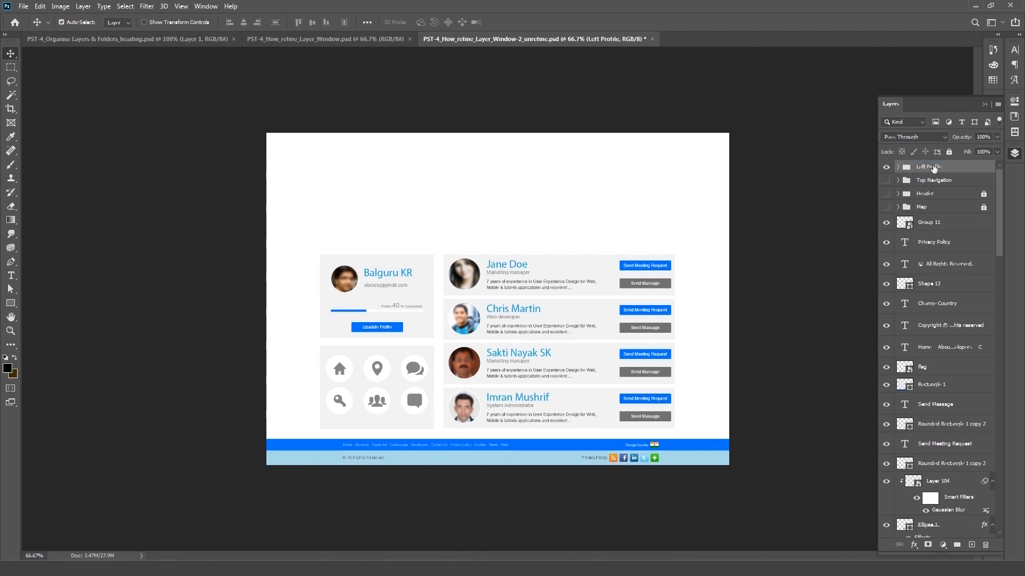
left_click(887, 167)
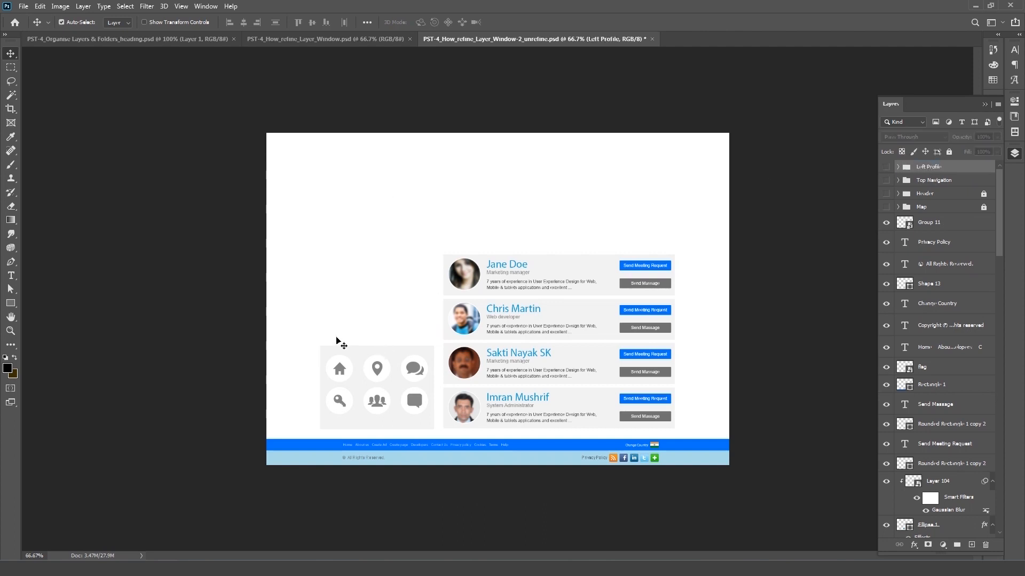
Group all layers of the six-icon panel at the top of the layer stack and toggle its visibility to check the content
left_click_drag(315, 319, 431, 427)
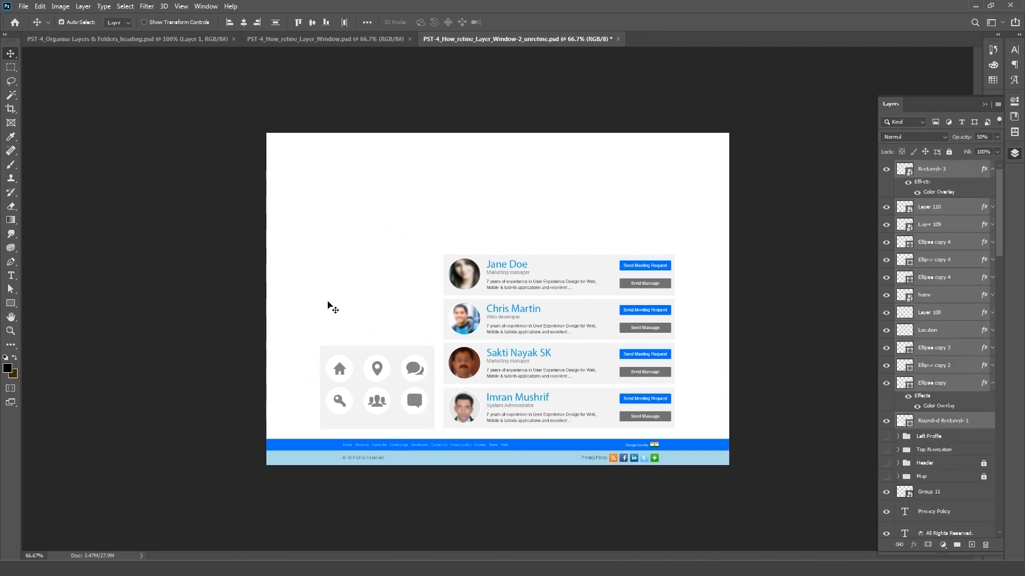
key("ctrl+g")
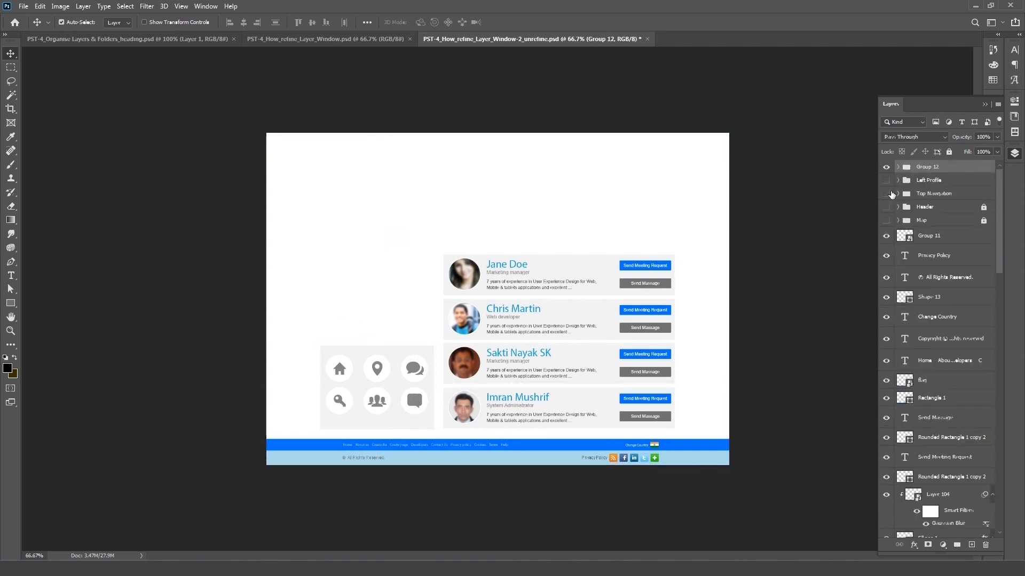
left_click(886, 167)
left_click(886, 167)
Rename the icon panel group as "Left option" and hide it
double_click(923, 167)
type("Left option")
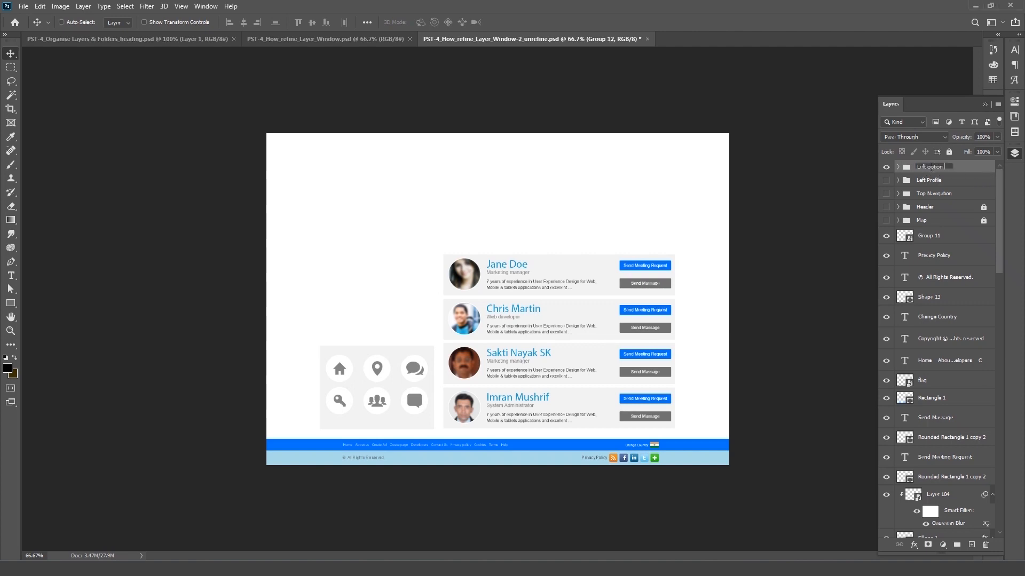
key("Return")
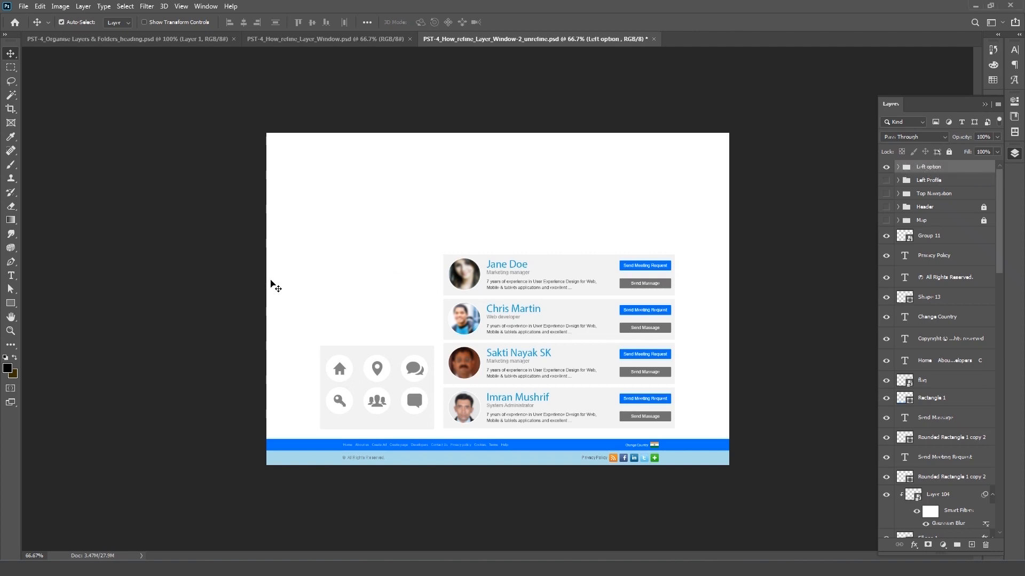
left_click(887, 167)
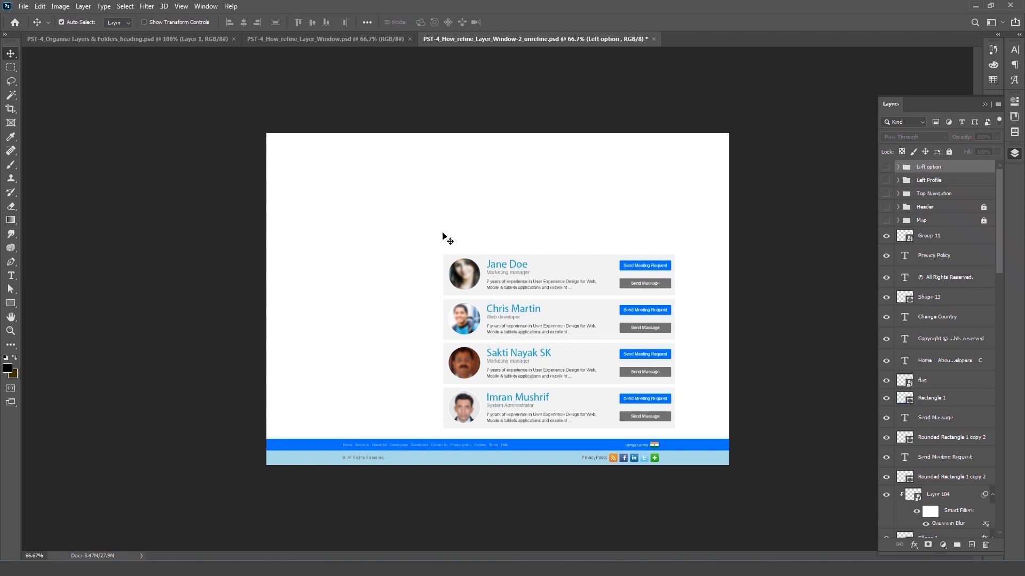
Group all layers of the four contact cards at the top of the layer stack and check the group's content
left_click_drag(433, 231, 689, 430)
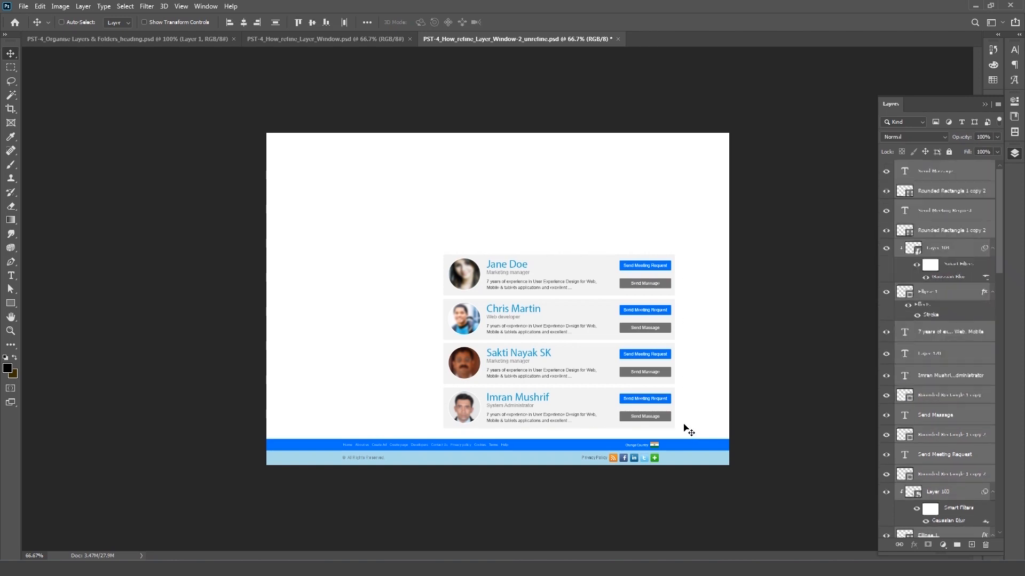
key("ctrl+g")
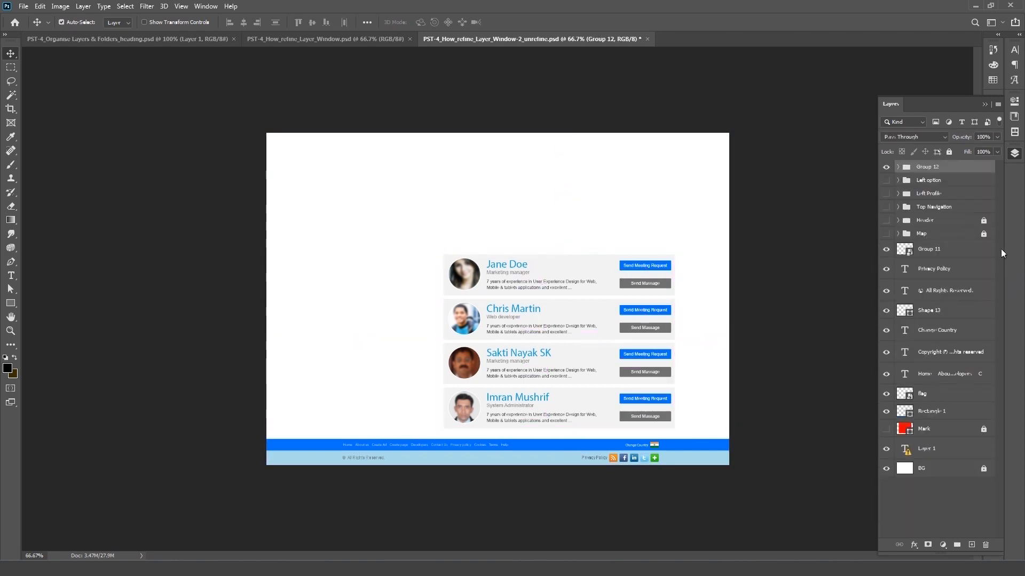
left_click(887, 168)
Rename the contact cards group as "List Group", save the document and hide the group
double_click(928, 167)
type("List Group")
key("Return")
key("ctrl+s")
left_click(886, 168)
Select all layers of the two footer bars, bring them to the top of the stack and group them
left_click_drag(207, 412, 803, 501)
key("ctrl+shift+bracketright")
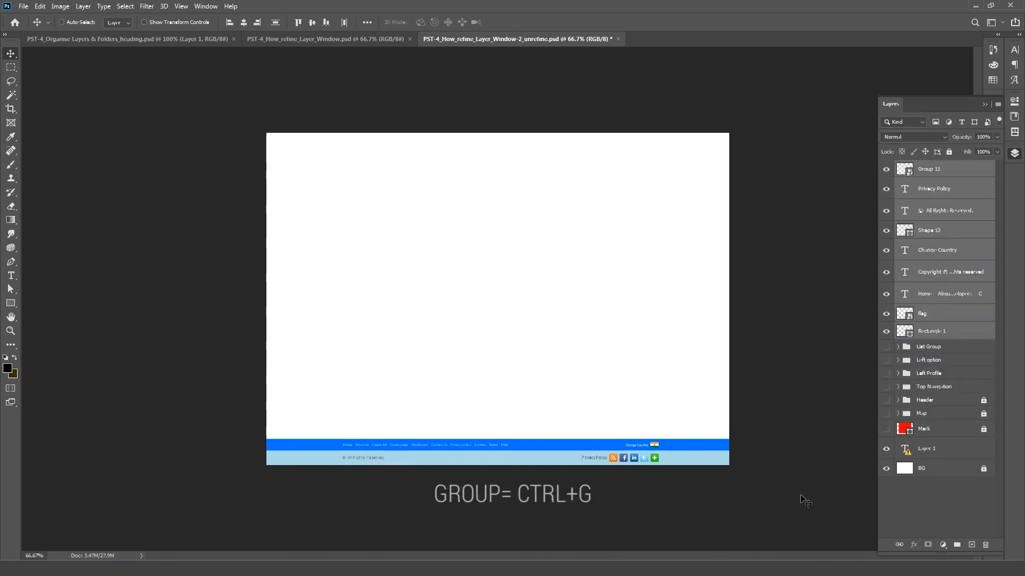
key("ctrl+g")
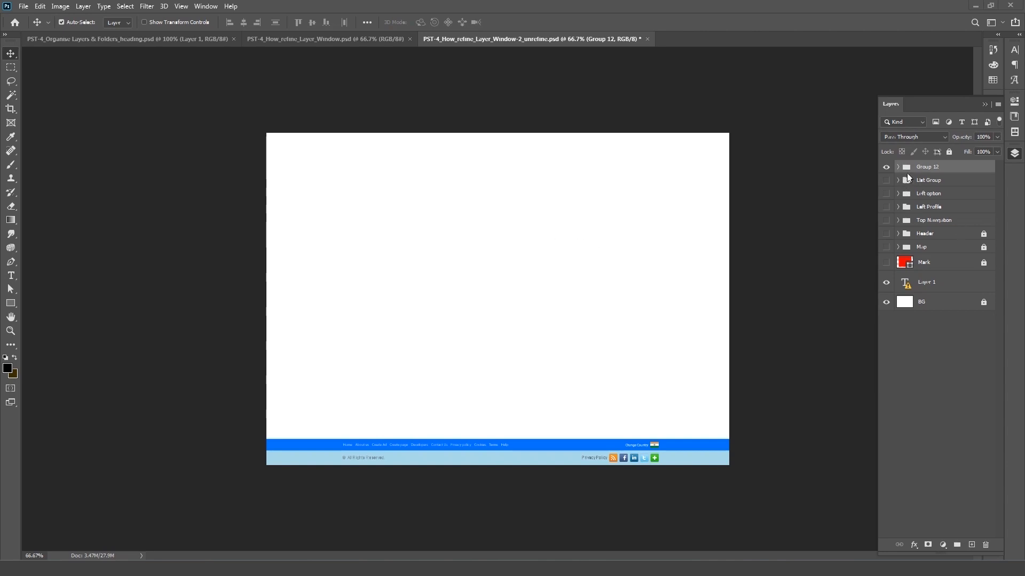
Rename the footer bars group as "Footer" and toggle its visibility to check the content
double_click(940, 167)
type("Footer")
key("Return")
left_click(886, 168)
left_click(885, 168)
Show all the section groups to check the complete page layout, and hide every group again
left_click(886, 181)
left_click(886, 194)
left_click(886, 207)
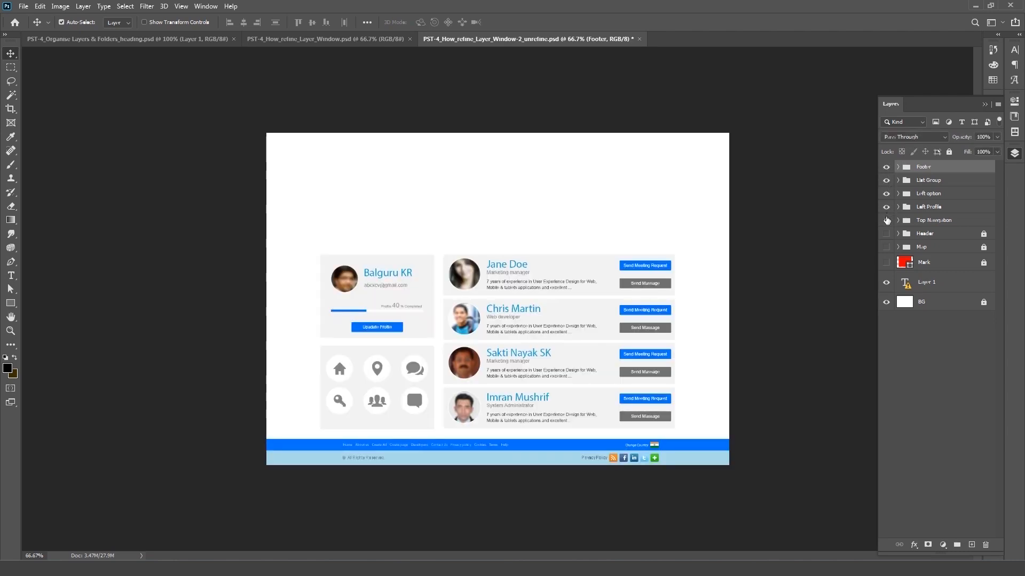
left_click(886, 221)
left_click(886, 234)
left_click(887, 261)
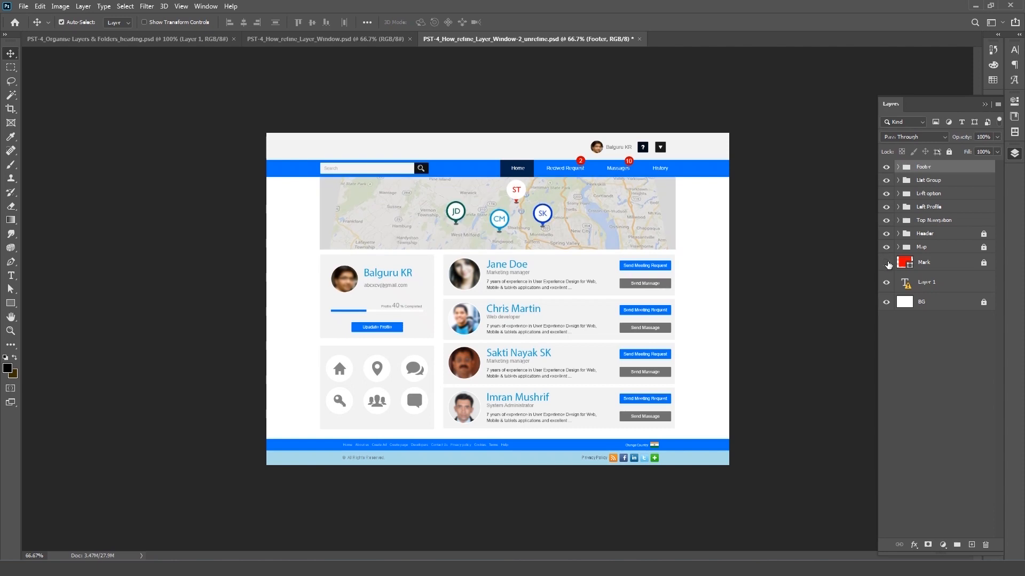
left_click_drag(888, 241, 887, 171)
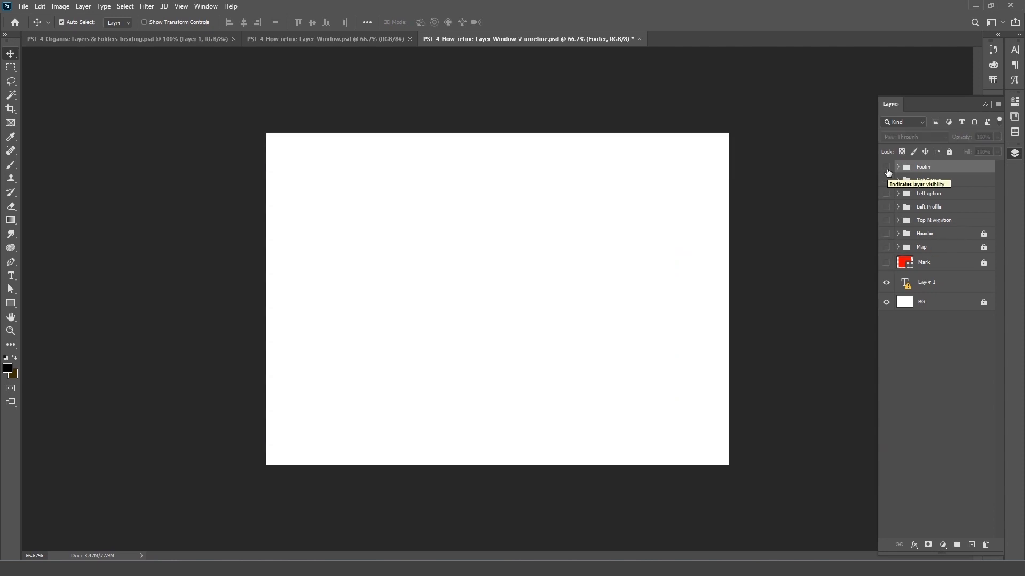
Show the red Mark layer to inspect it, and delete both Mark and Layer 1 after unlocking them
left_click(955, 262)
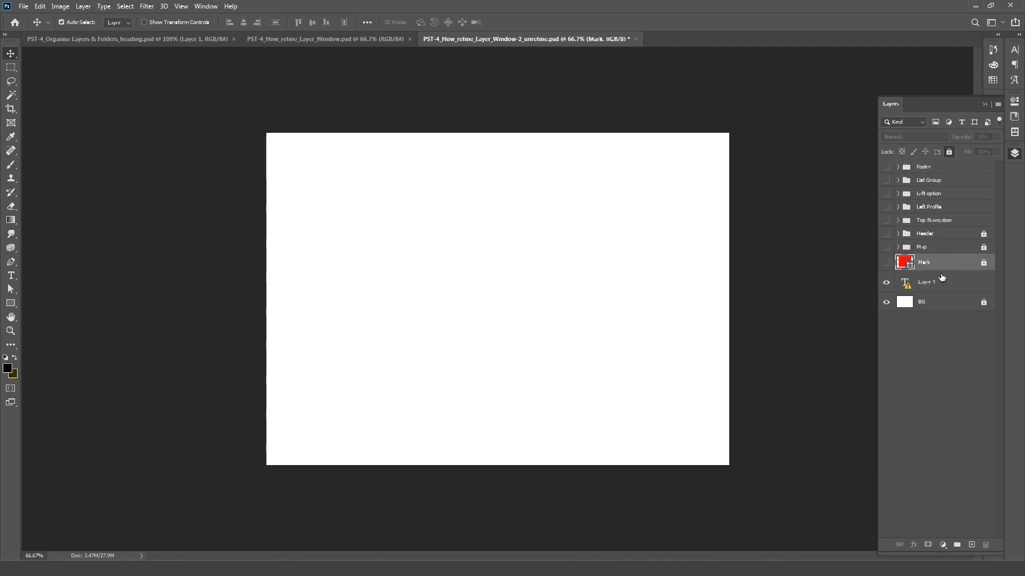
left_click(885, 263)
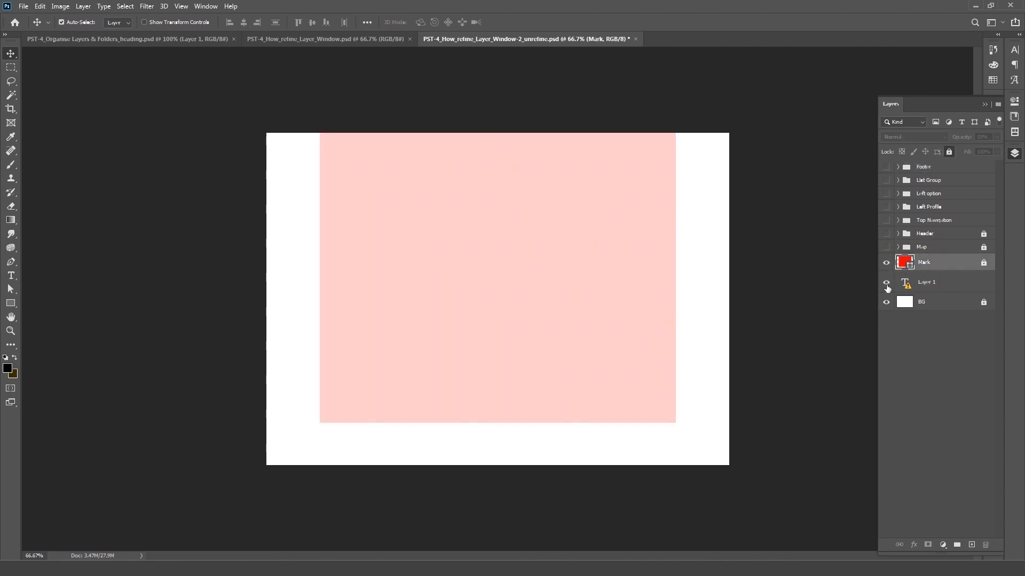
left_click(949, 288)
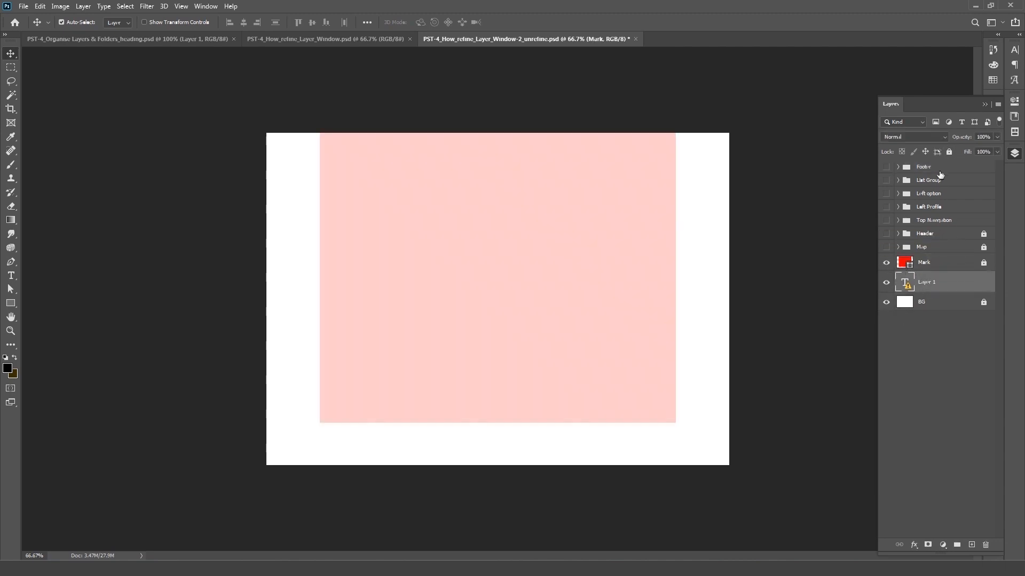
left_click(942, 263)
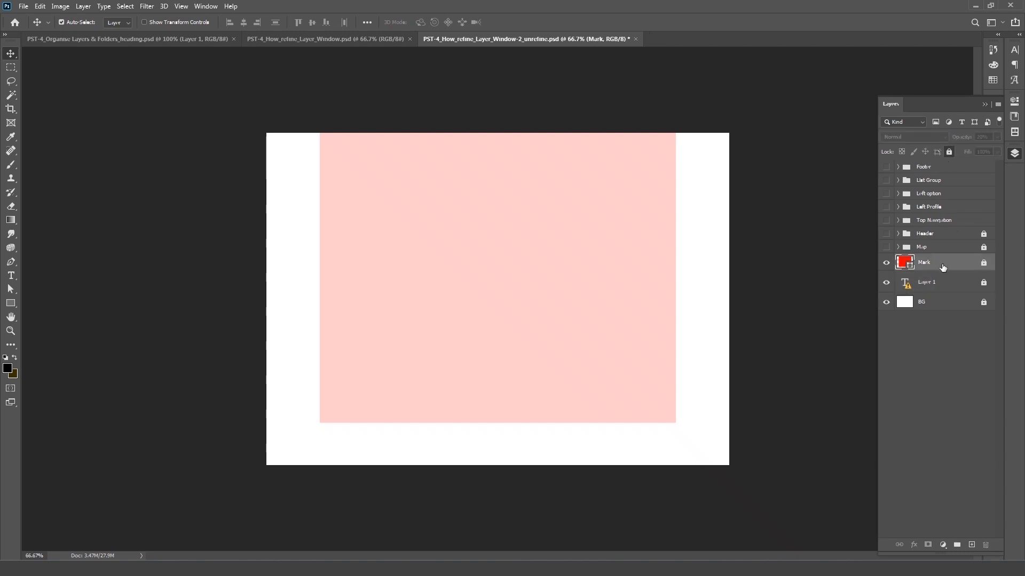
left_click(948, 151)
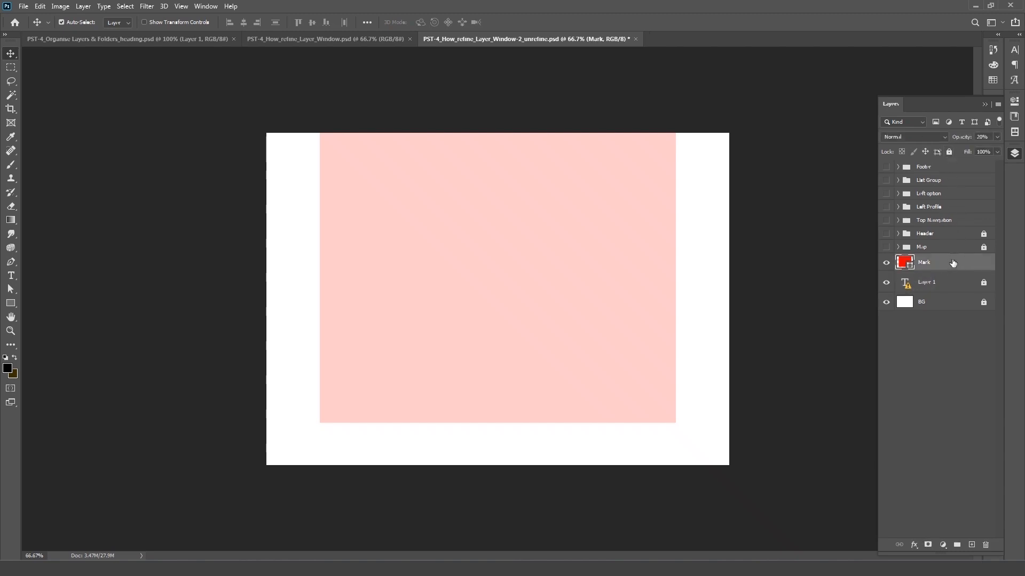
left_click(935, 282)
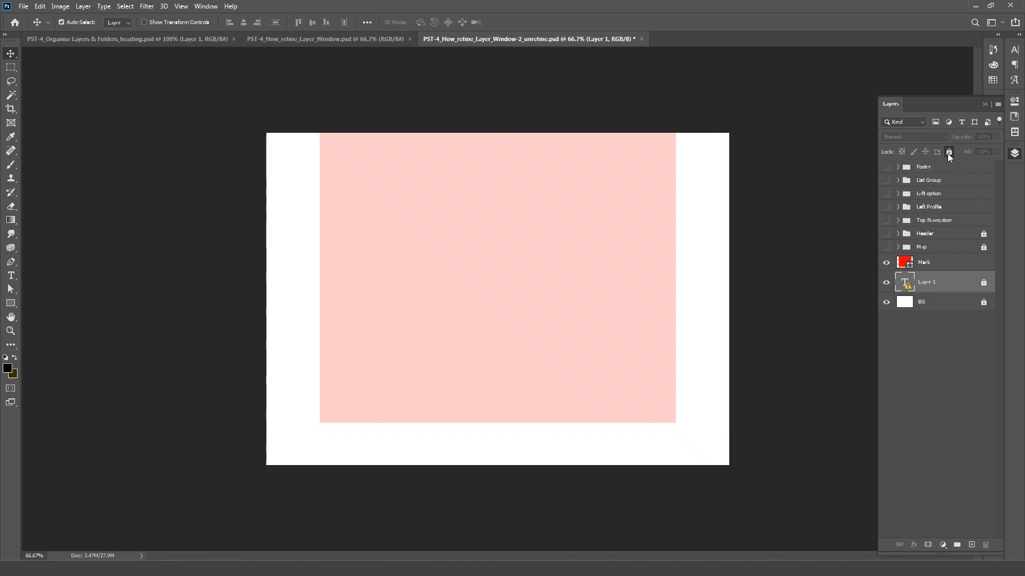
left_click(959, 262, "shift")
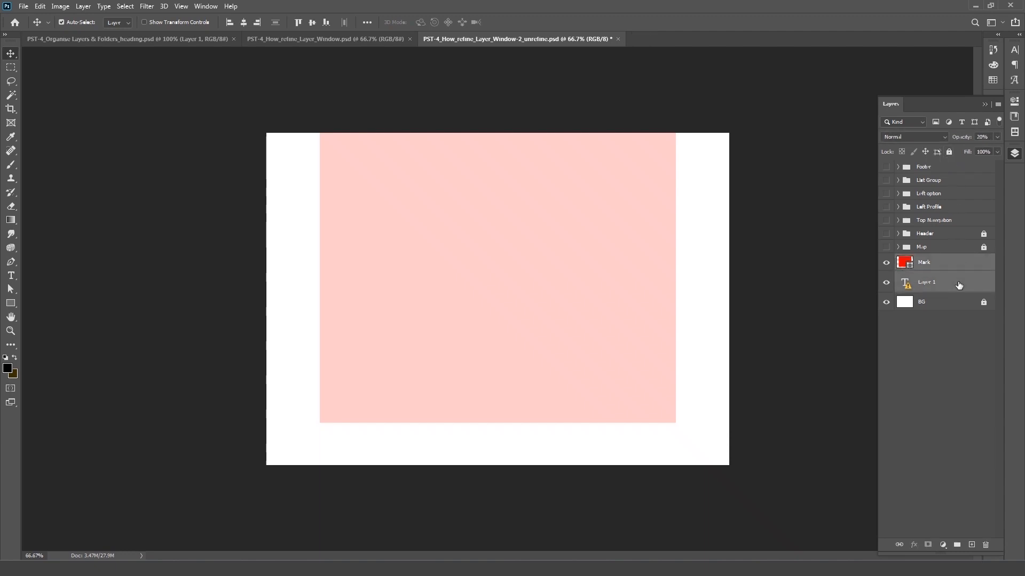
key("Delete")
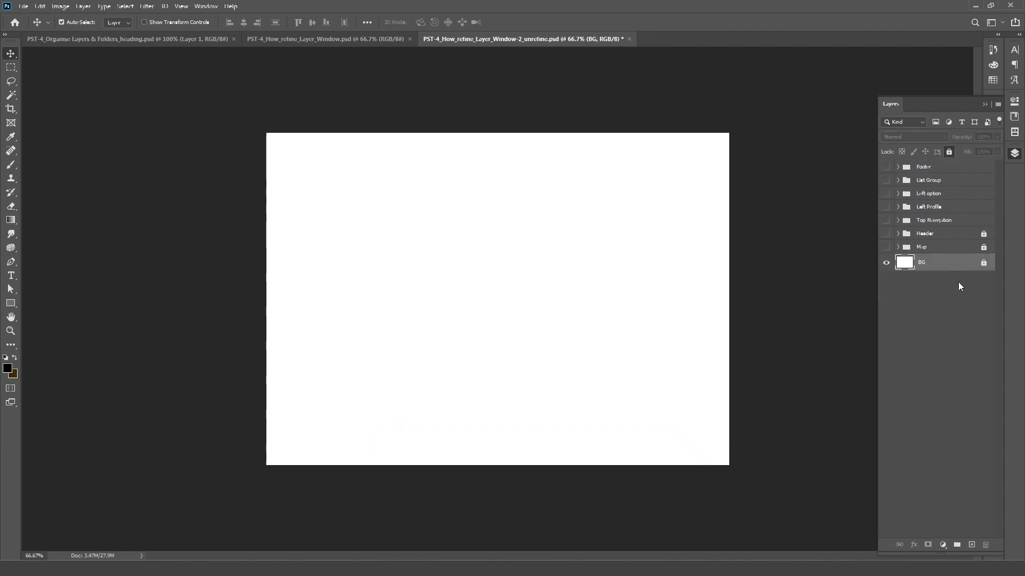
Make all seven section groups visible, from Map up to Footer
left_click(886, 247)
left_click(886, 234)
left_click(886, 220)
left_click(885, 207)
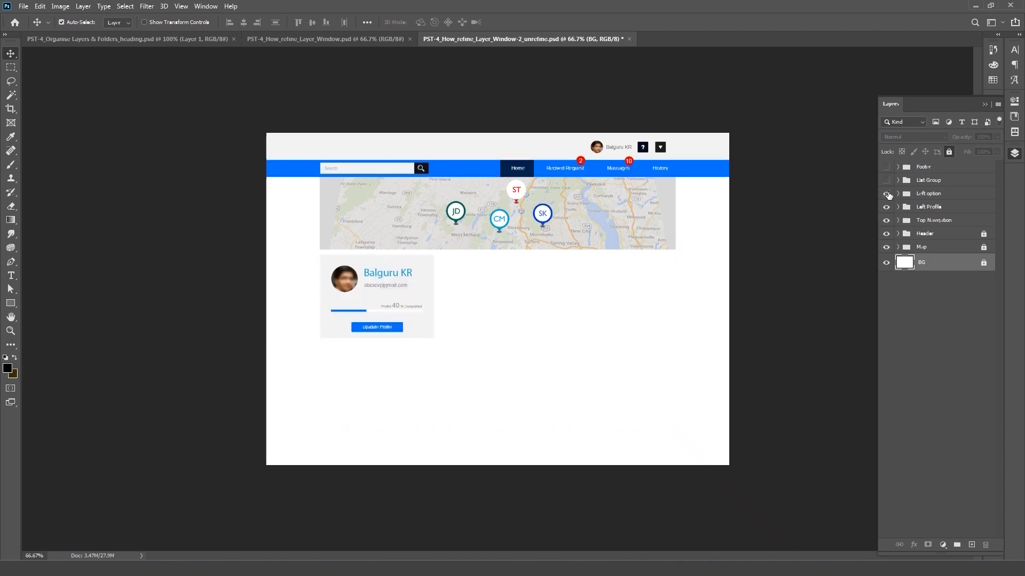
left_click(886, 193)
left_click(886, 180)
left_click(886, 167)
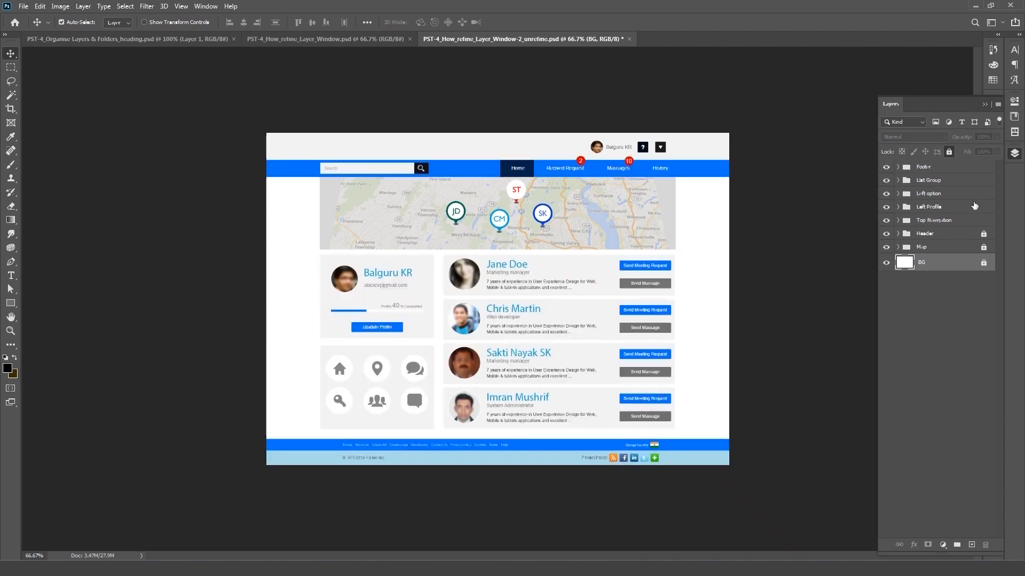
Lock the Top Navigation, Left Profile and Left option groups
left_click(974, 222)
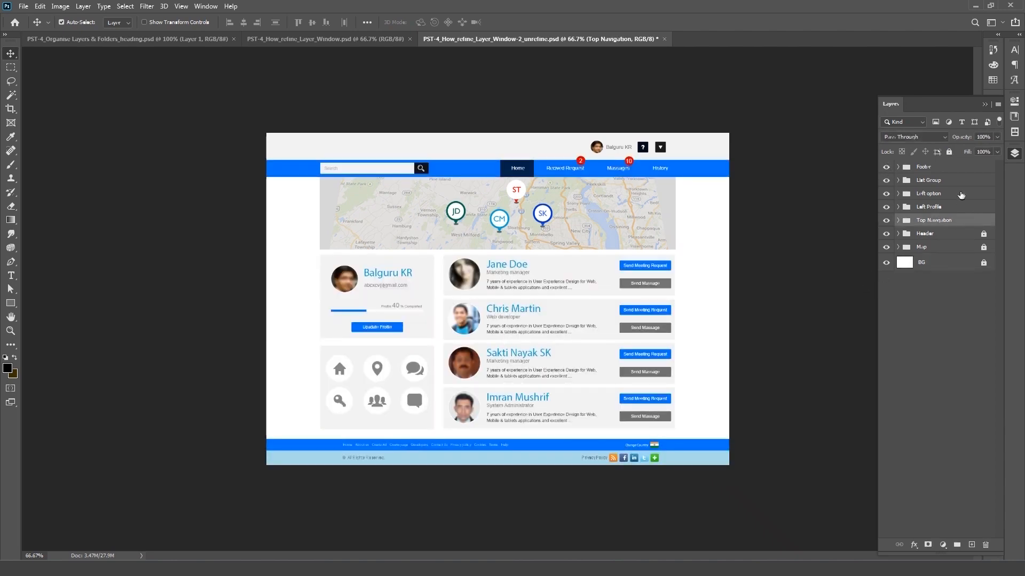
left_click(949, 153)
left_click(966, 197)
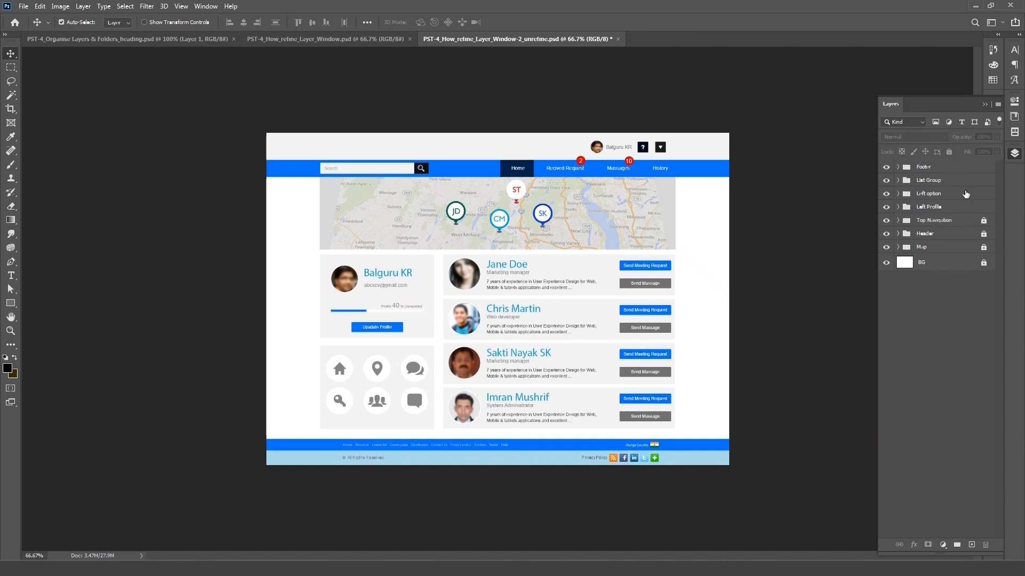
left_click(966, 210)
left_click(949, 152)
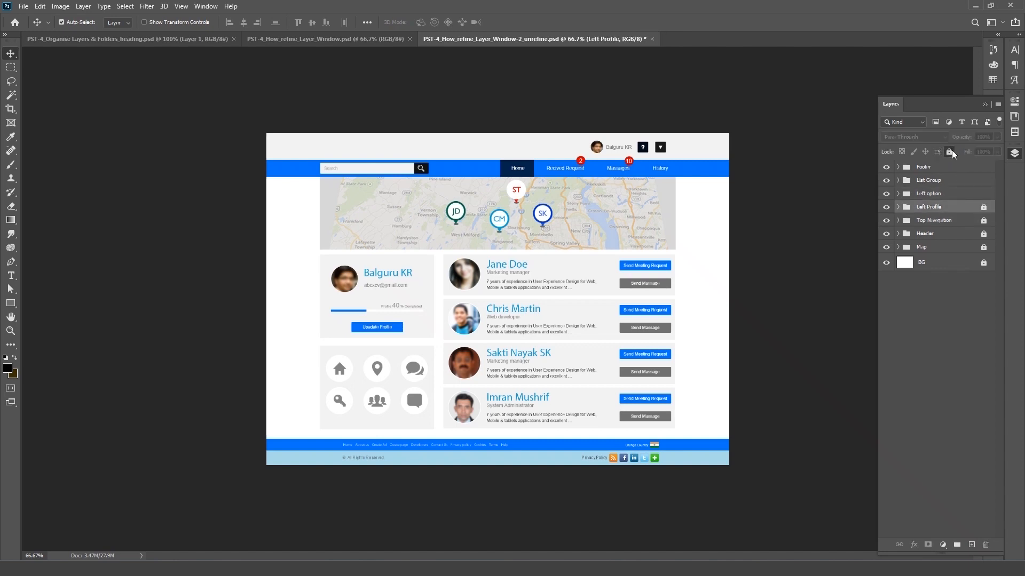
left_click(957, 194)
left_click(949, 152)
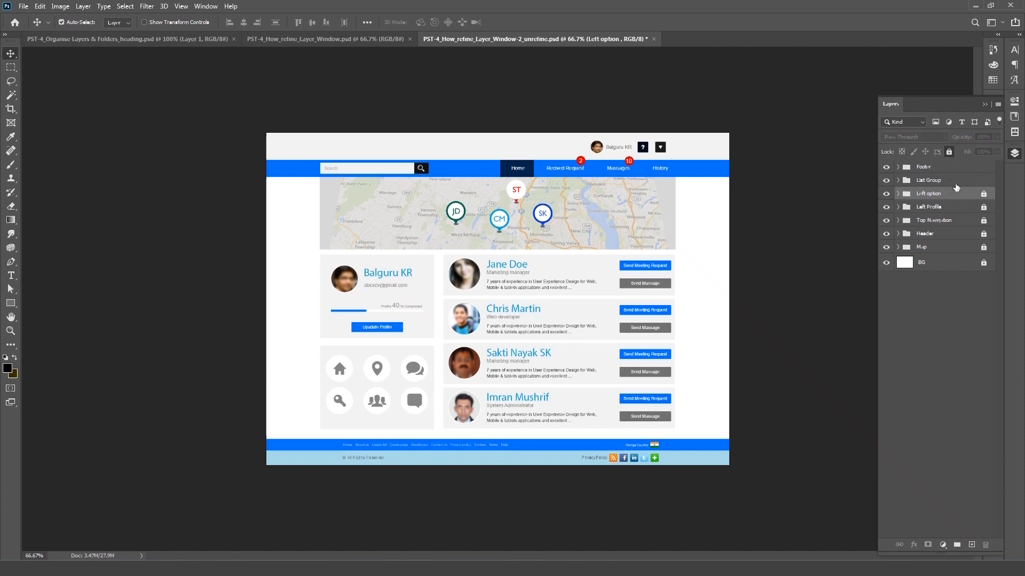
Lock the Footer and List Group groups
left_click(956, 181)
left_click(955, 168)
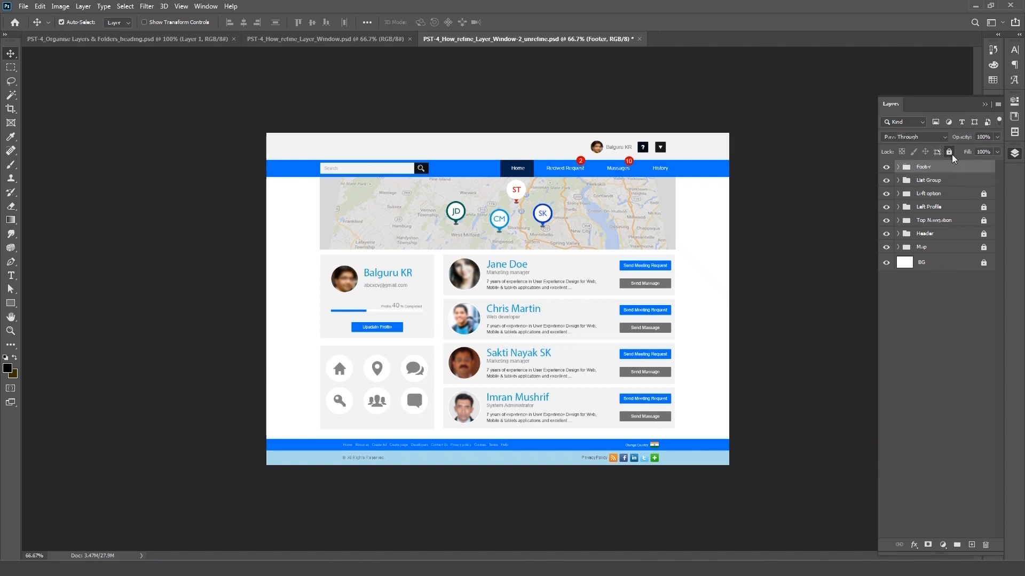
left_click(948, 152)
left_click(956, 184)
left_click(949, 152)
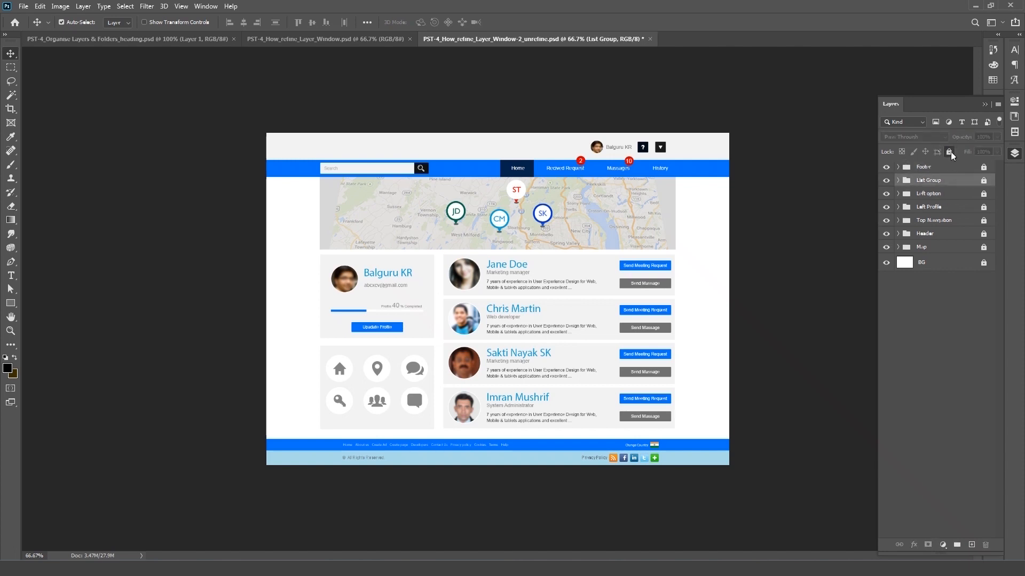
Select all groups from Footer to Map, unlock and relock them together, and save the document
left_click(952, 172)
left_click(954, 251, "shift")
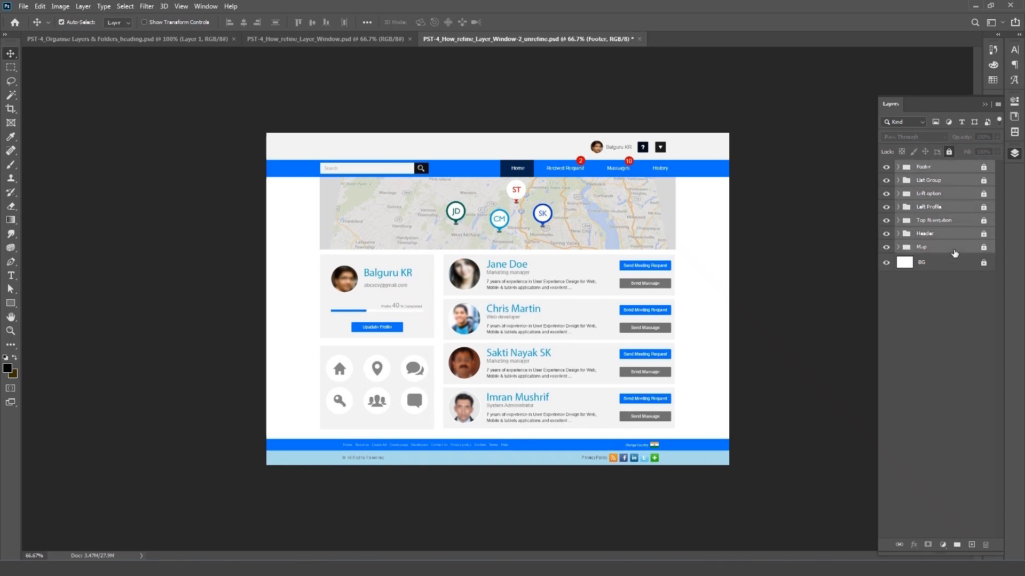
left_click(948, 153)
left_click(948, 152)
key("ctrl+s")
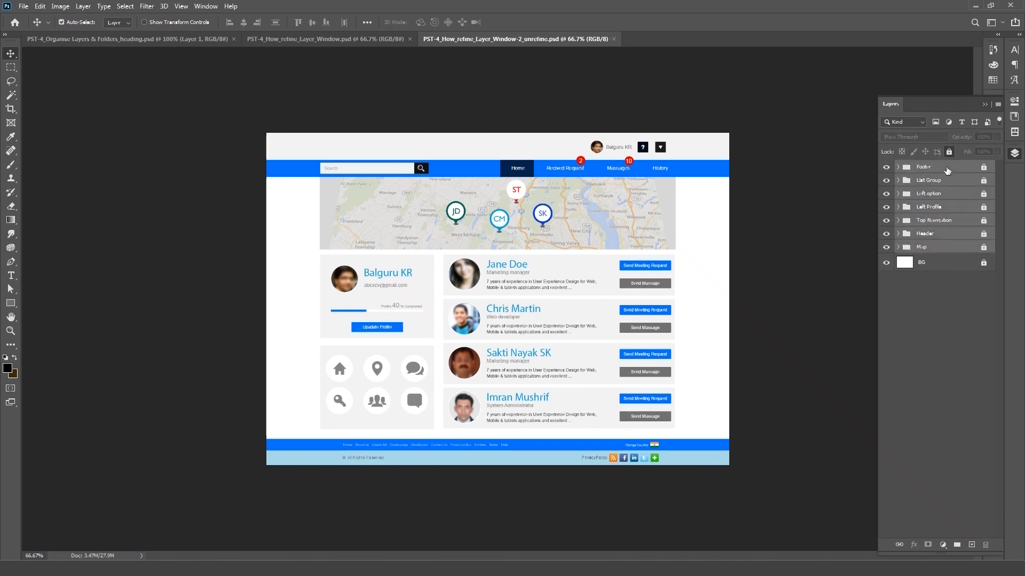
Colour-label the selected groups green and the BG layer red, and save the document
right_click(947, 170)
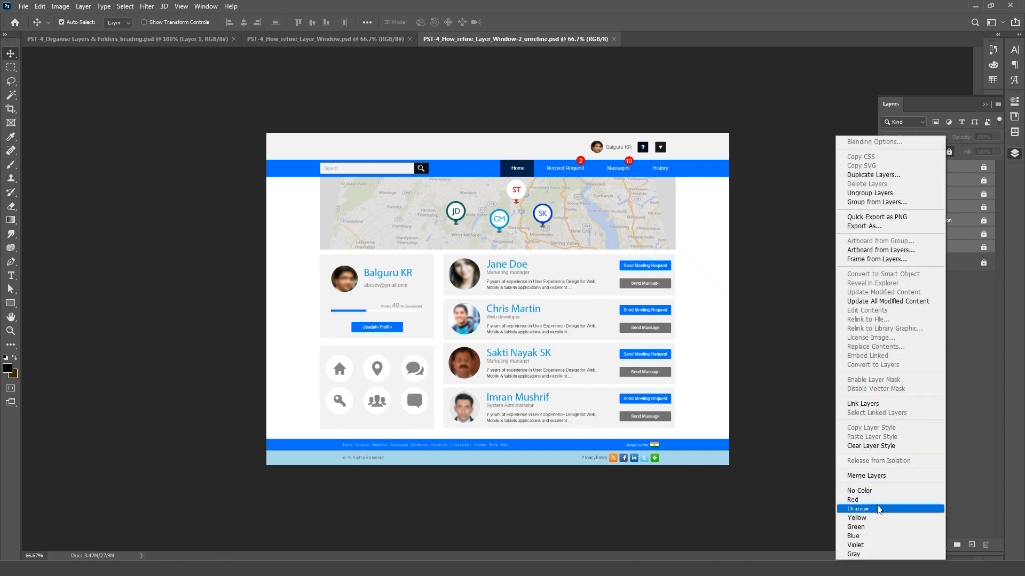
left_click(865, 527)
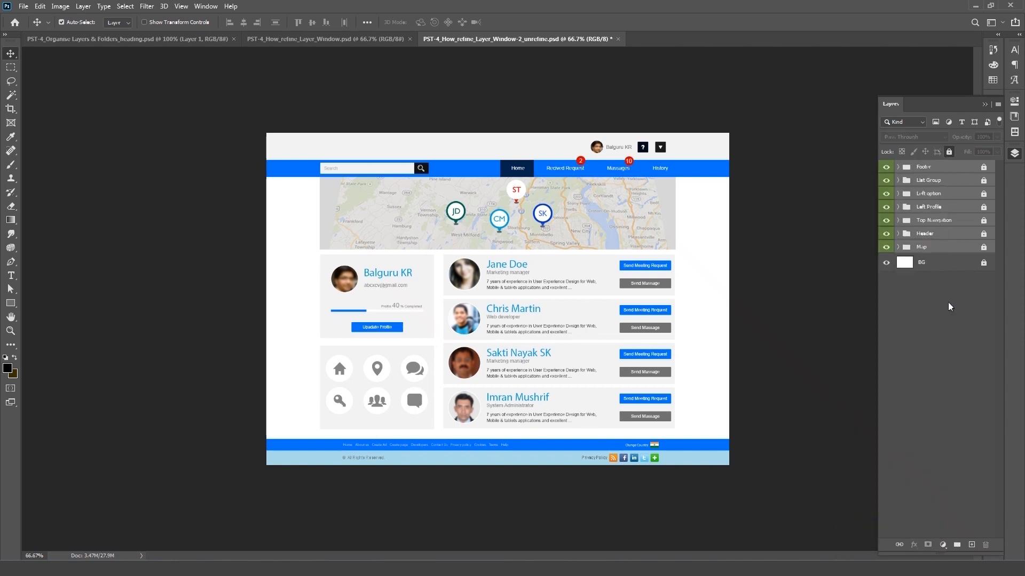
right_click(947, 267)
left_click(870, 466)
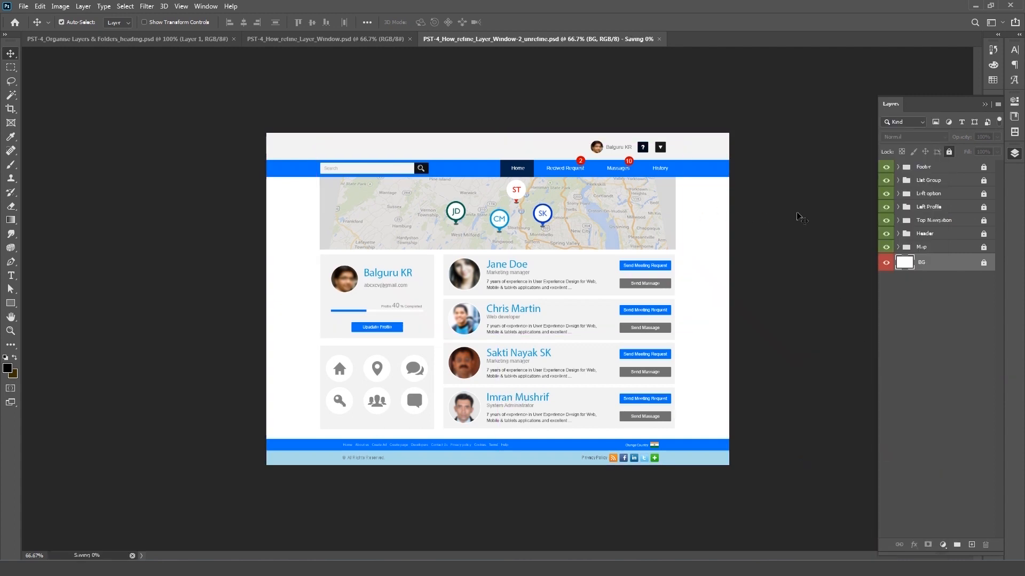
key("ctrl+s")
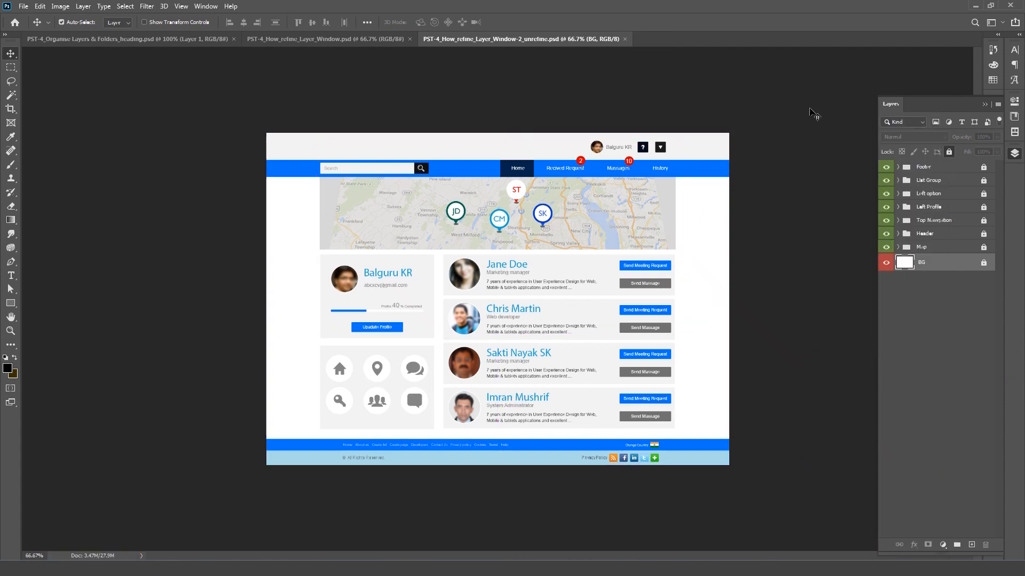